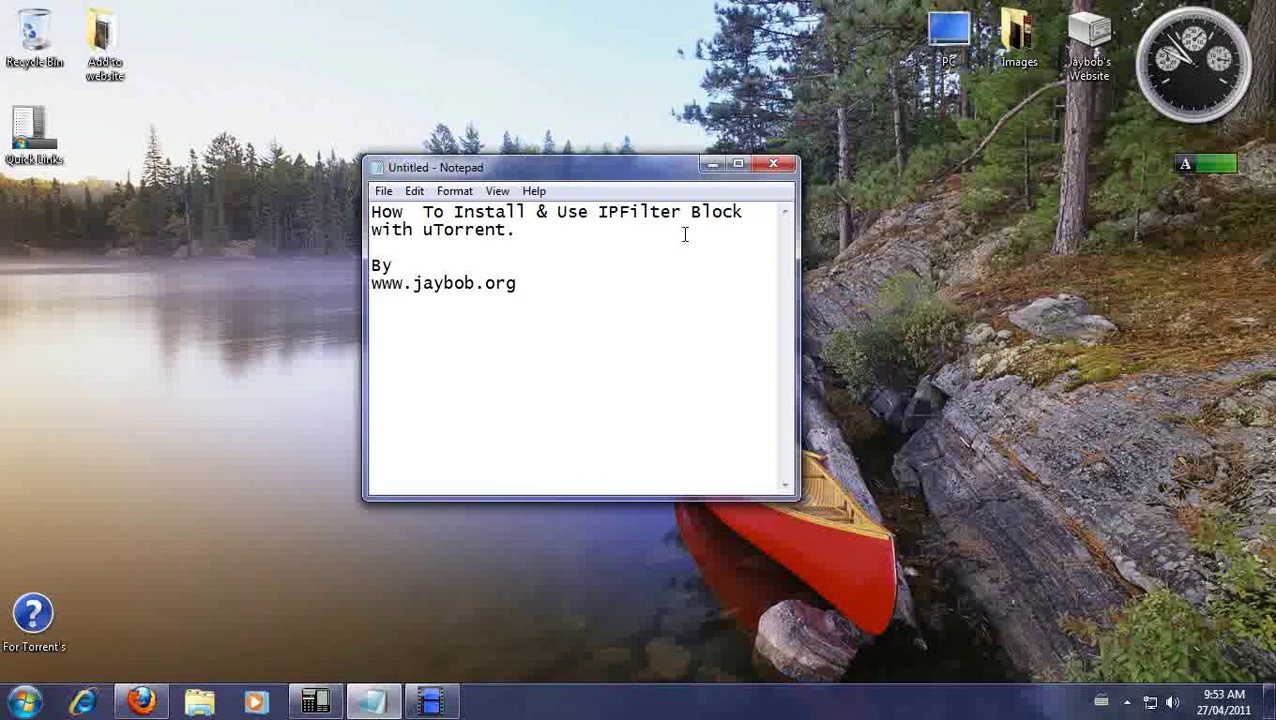
Step: Minimize the Notepad tutorial title note to the taskbar
left_click(711, 165)
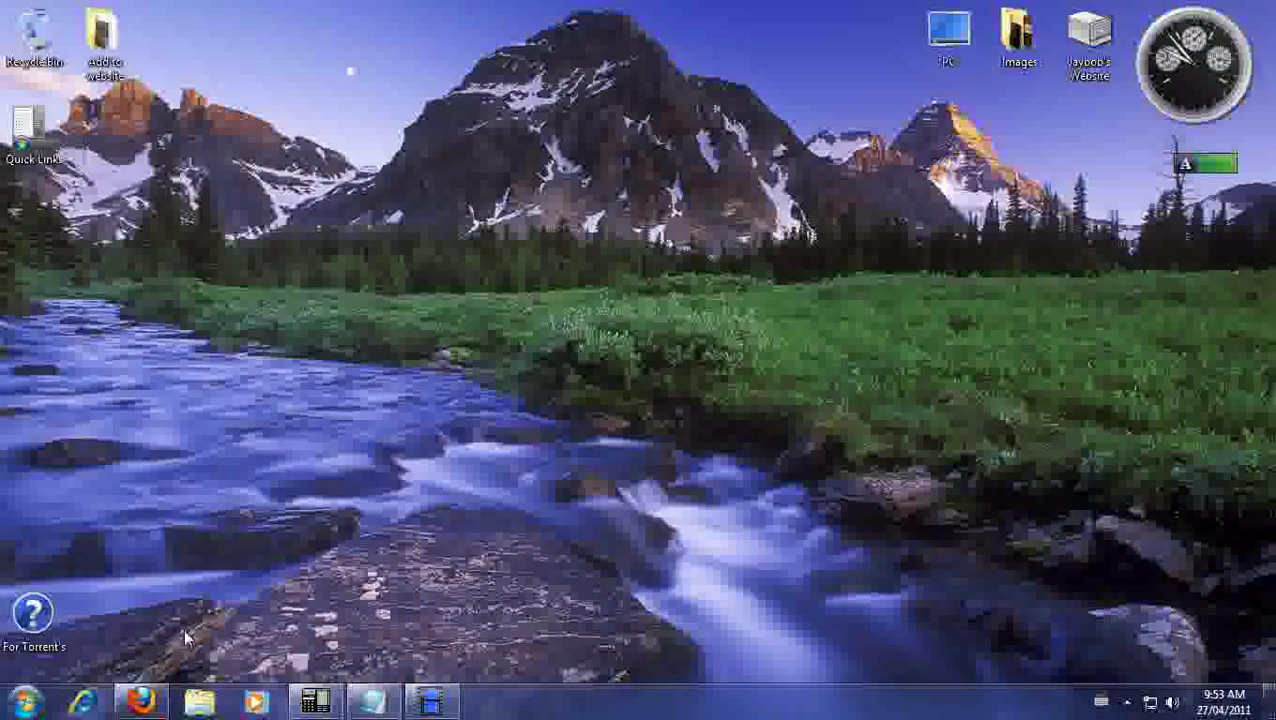
Step: Bring up Firefox showing the Jaybob home page
left_click(141, 702)
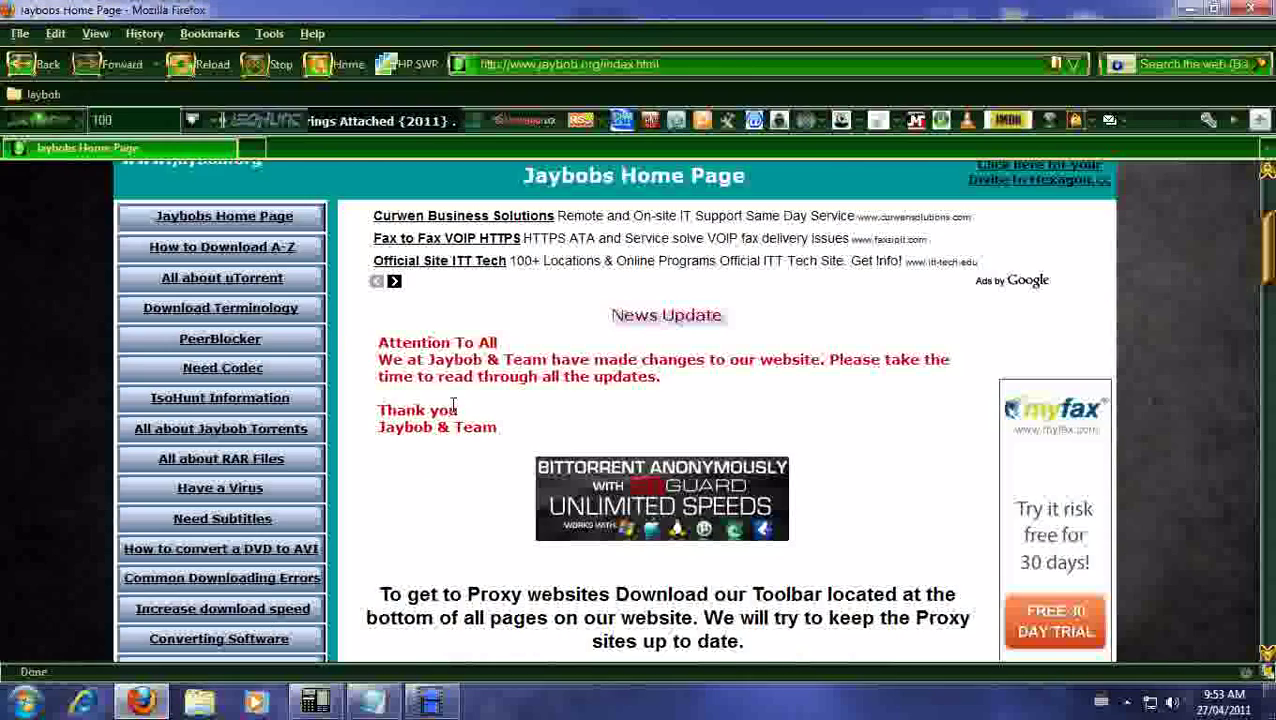
scroll(488, 385, "up", 3)
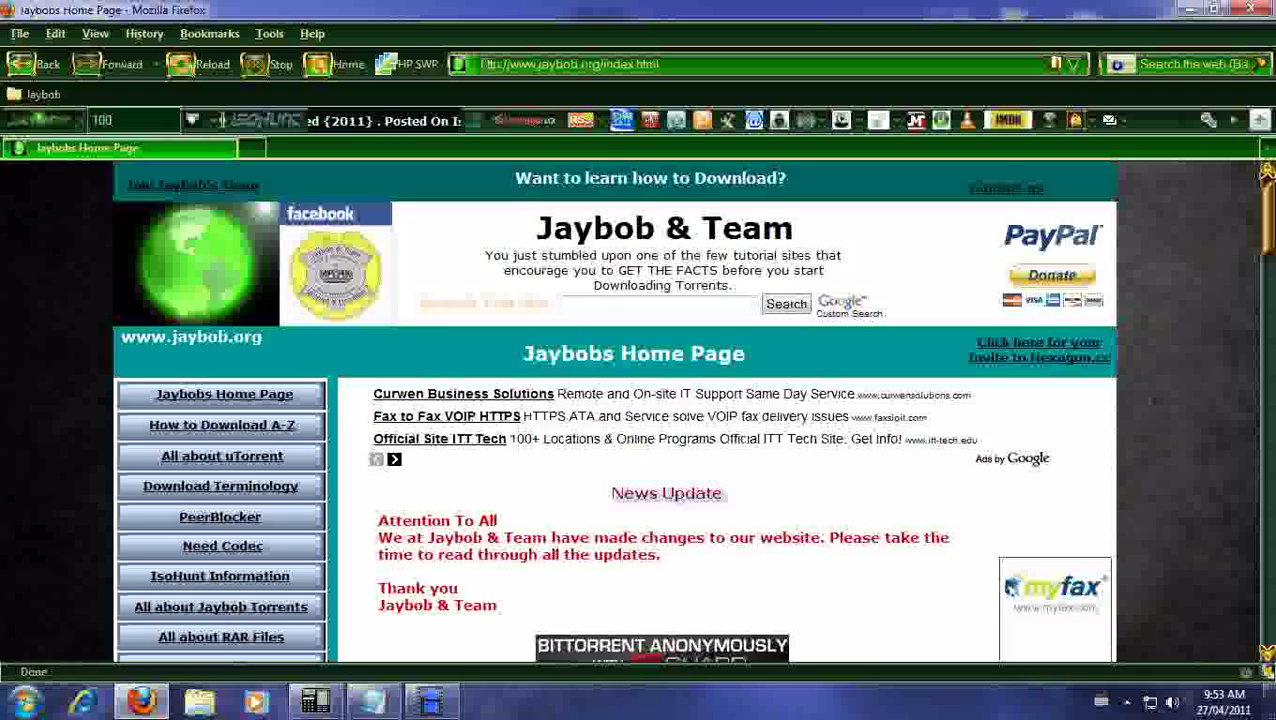
scroll(590, 287, "down", 3)
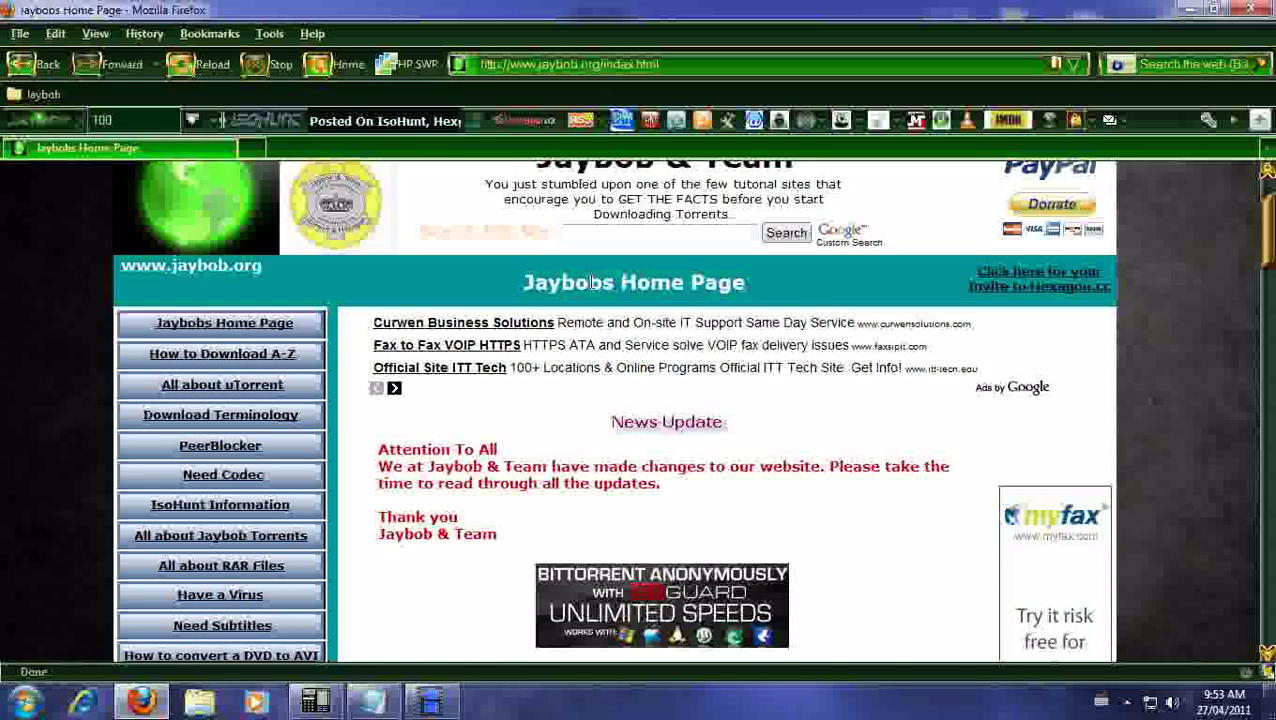
scroll(347, 333, "down", 2)
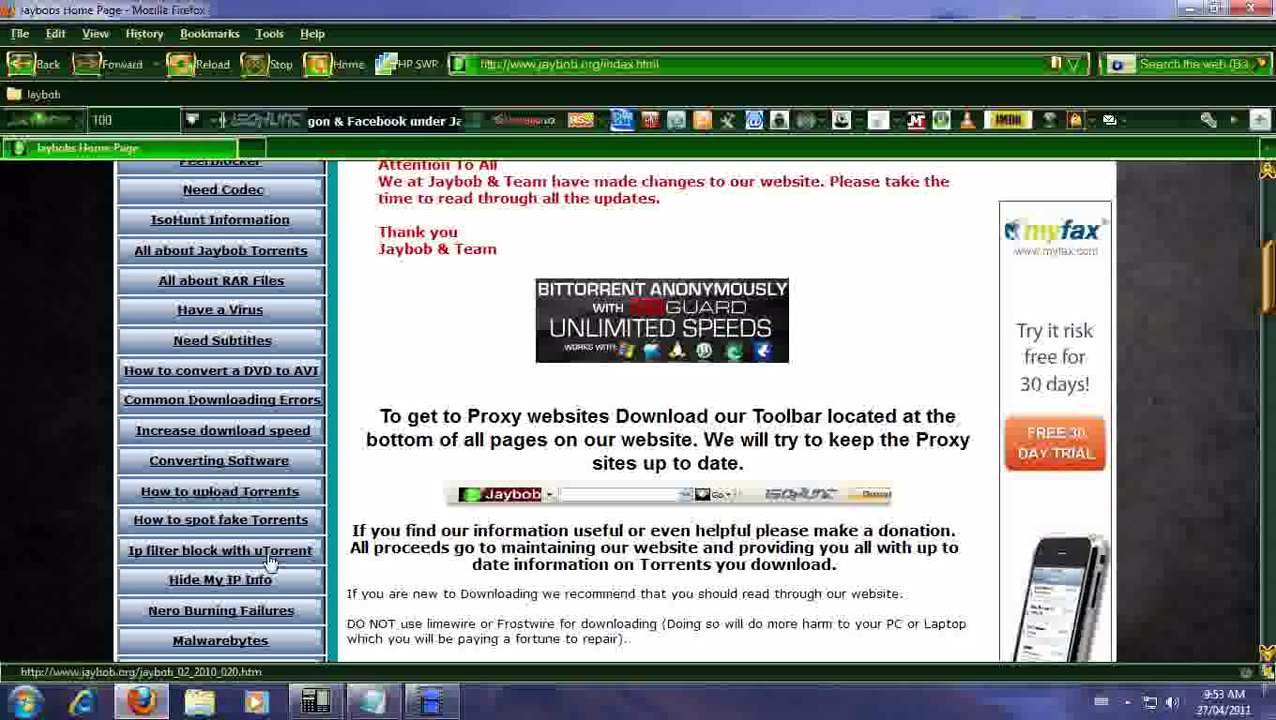
Step: Open the 'Ip filter block with uTorrent' tutorial and scroll to its IPfilter Updater download section
left_click(213, 551)
scroll(463, 478, "down", 3)
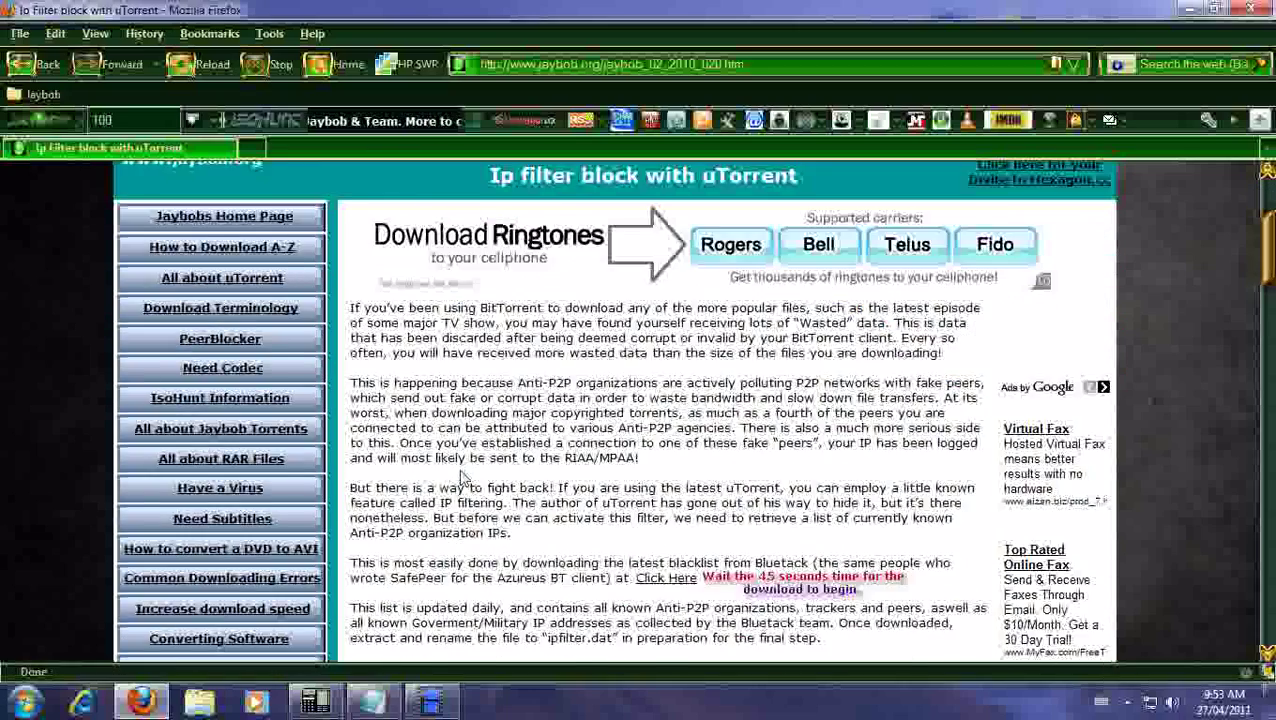
scroll(463, 478, "down", 2)
scroll(484, 452, "up", 2)
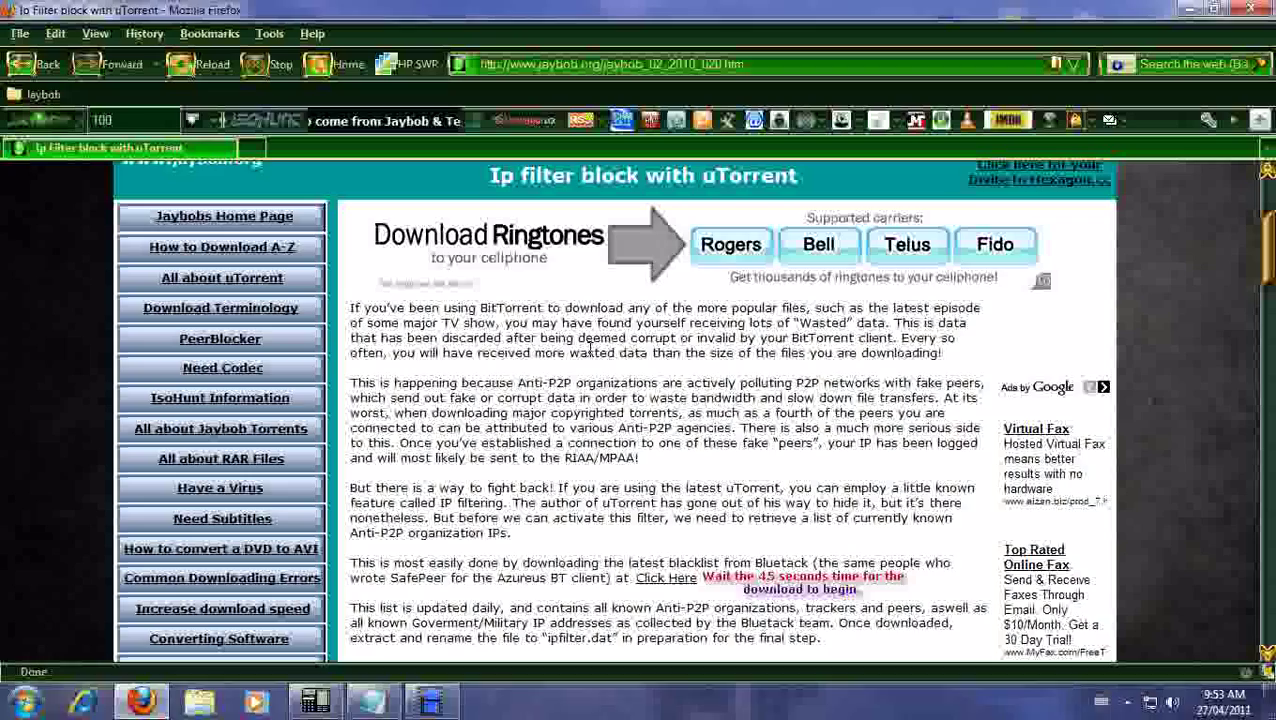
scroll(757, 425, "down", 1)
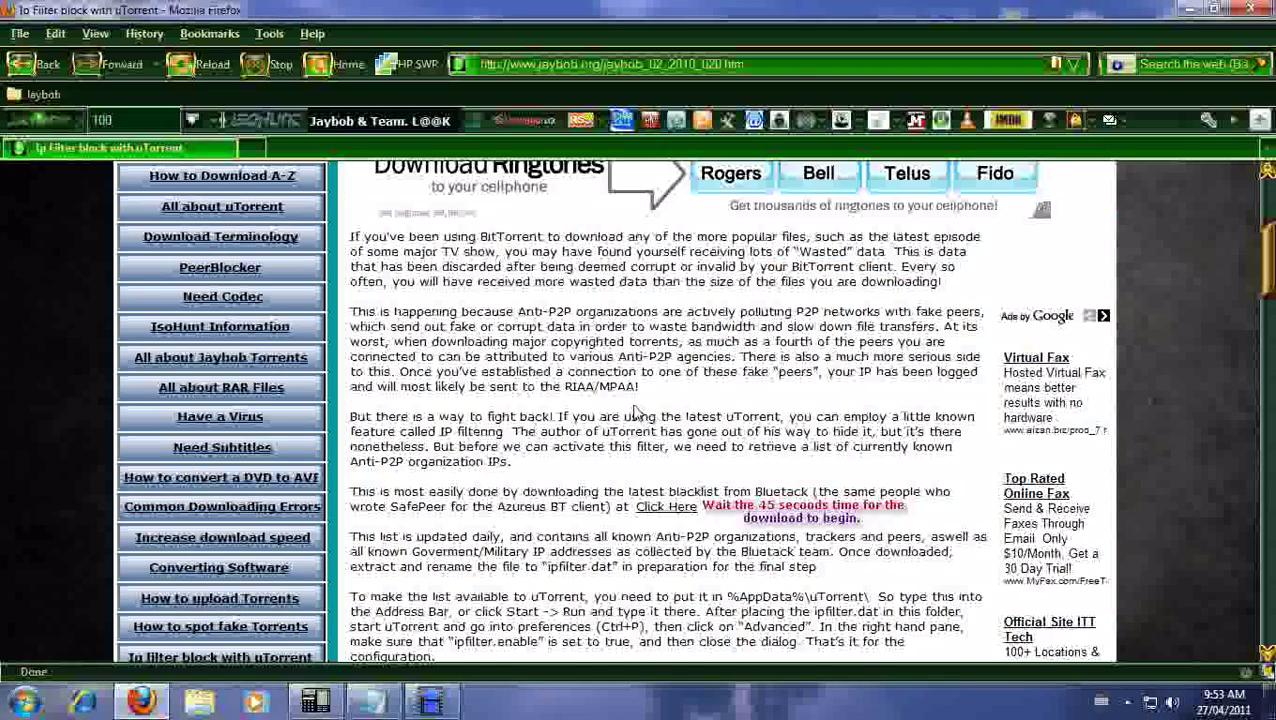
scroll(634, 410, "down", 3)
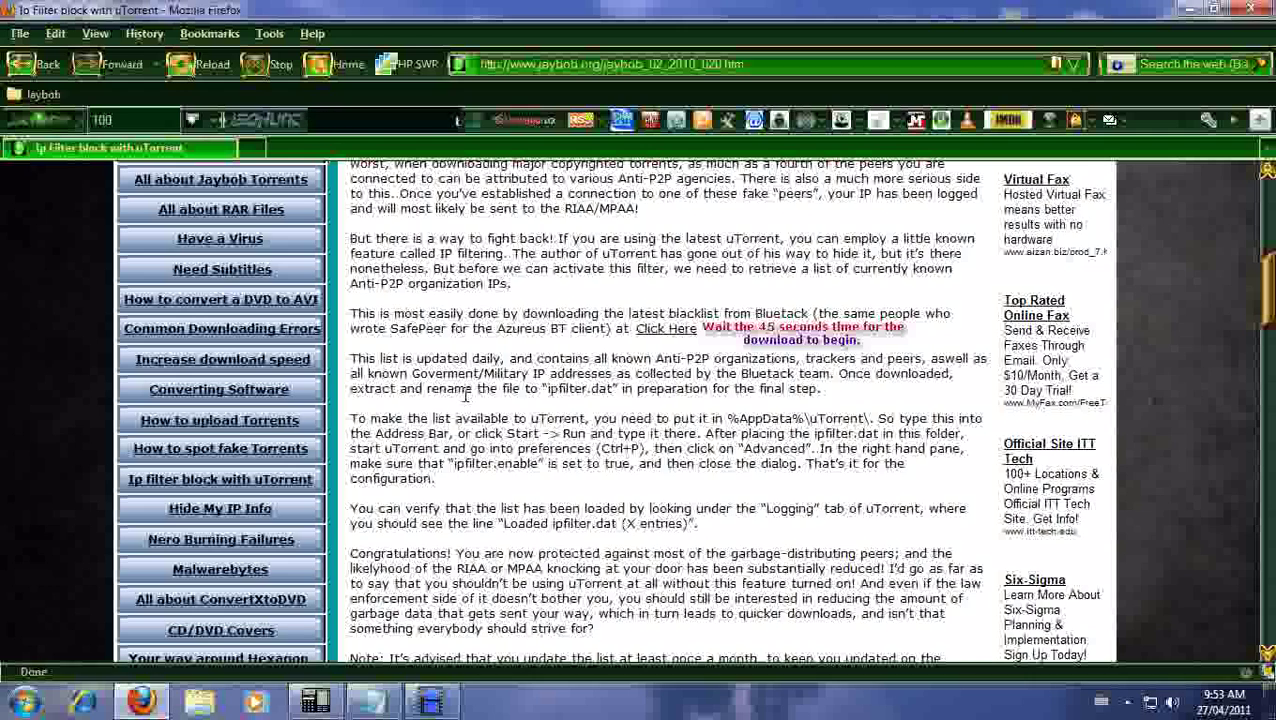
scroll(534, 497, "up", 1)
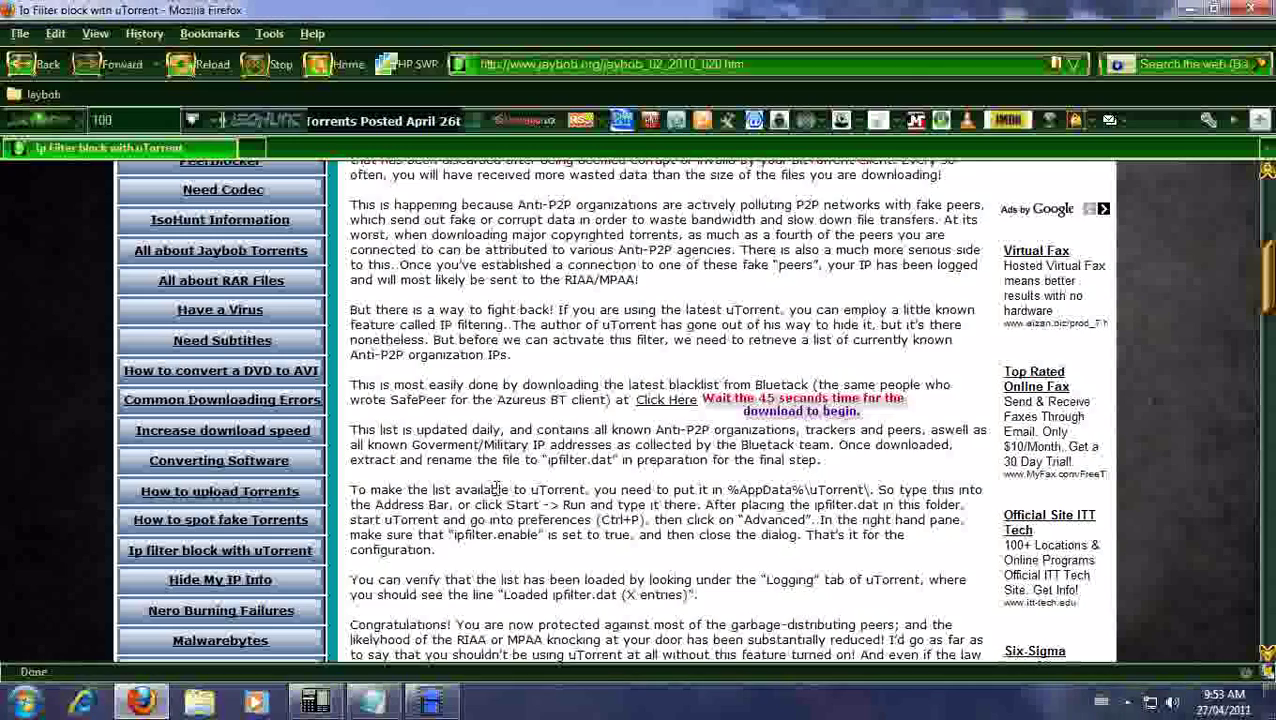
scroll(490, 424, "down", 5)
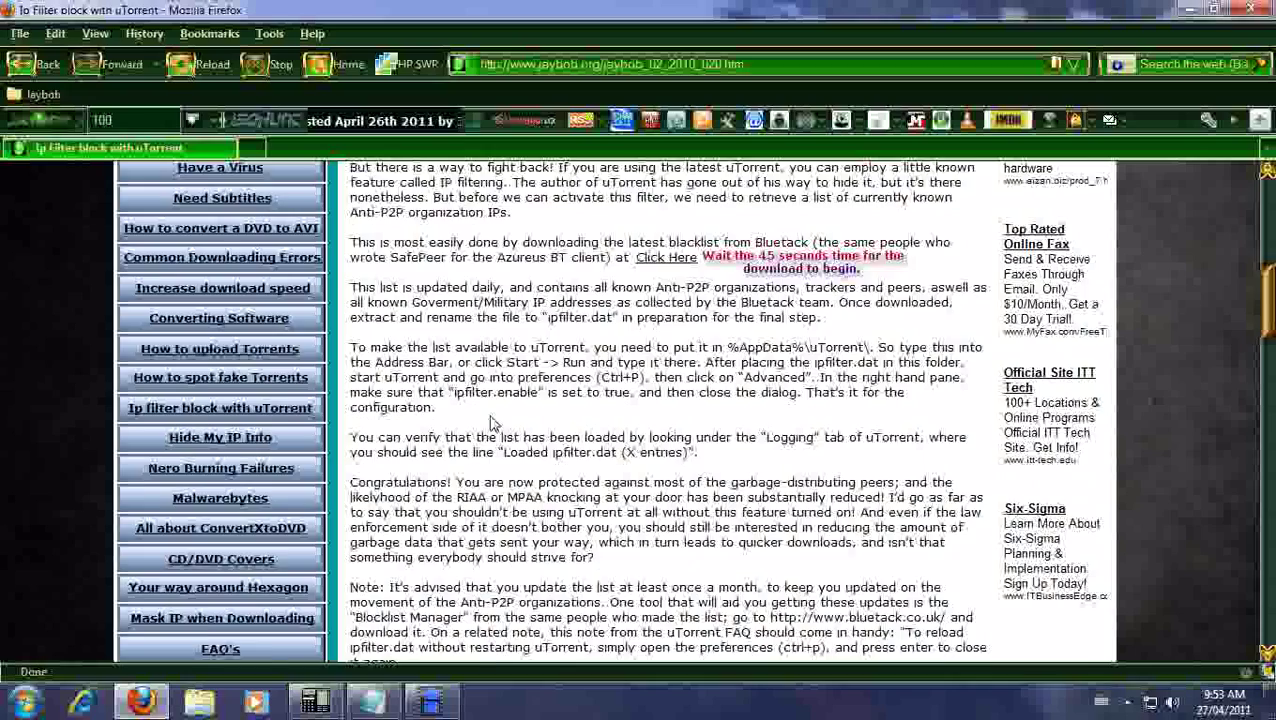
scroll(494, 416, "down", 2)
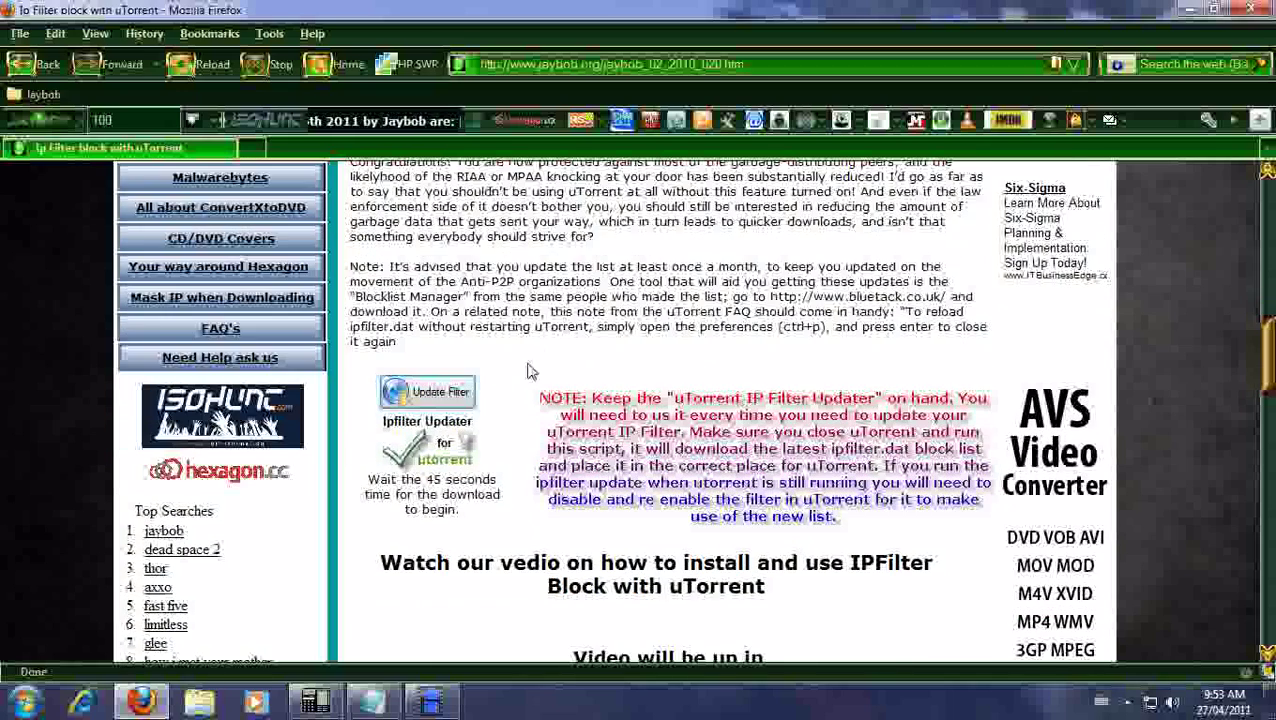
Step: Open the updater's Filestube download page in a new tab and dismiss the overlay ad
left_click(441, 396)
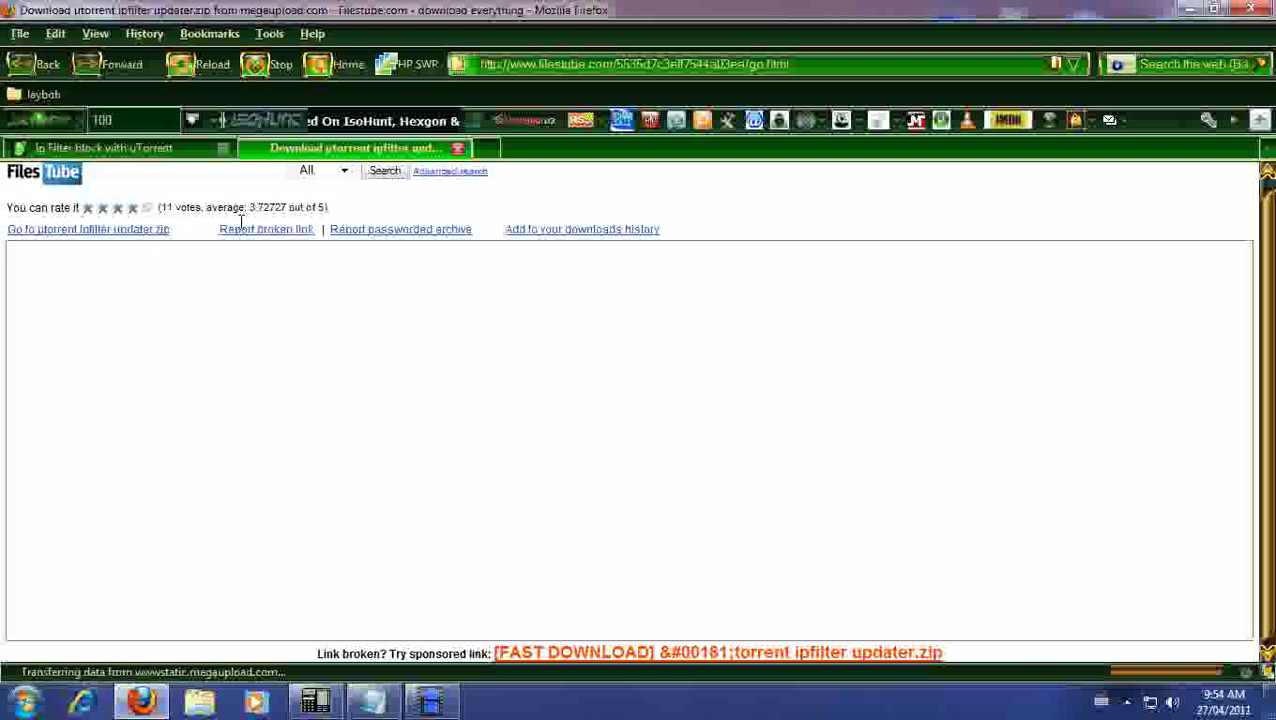
scroll(427, 376, "down", 3)
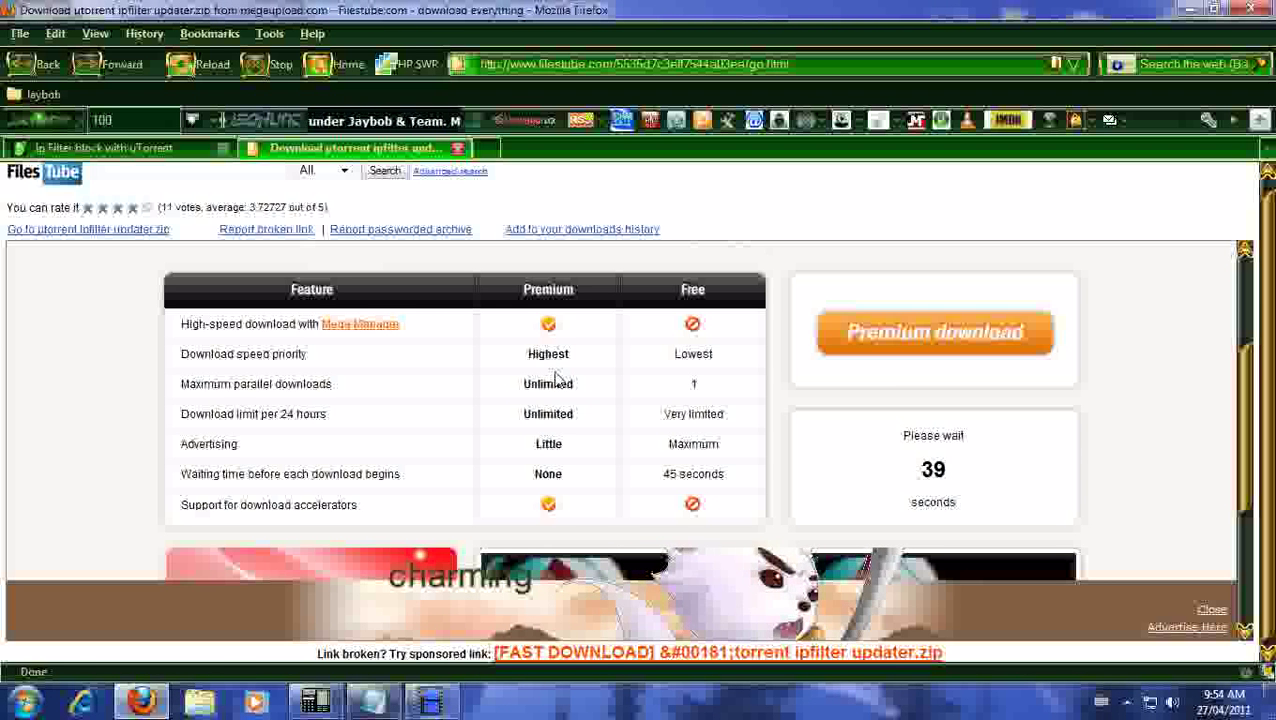
left_click(1212, 609)
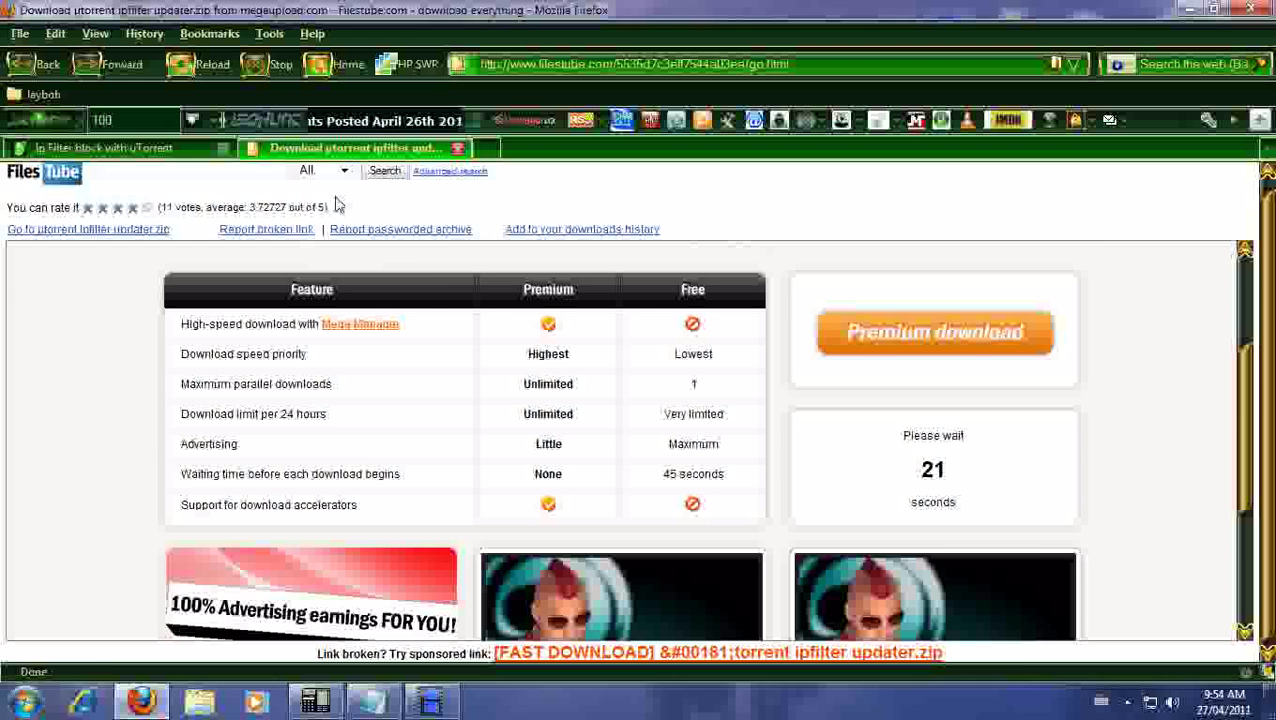
Step: Wait out the 45-second download countdown, checking the tutorial tab meanwhile
left_click(170, 149)
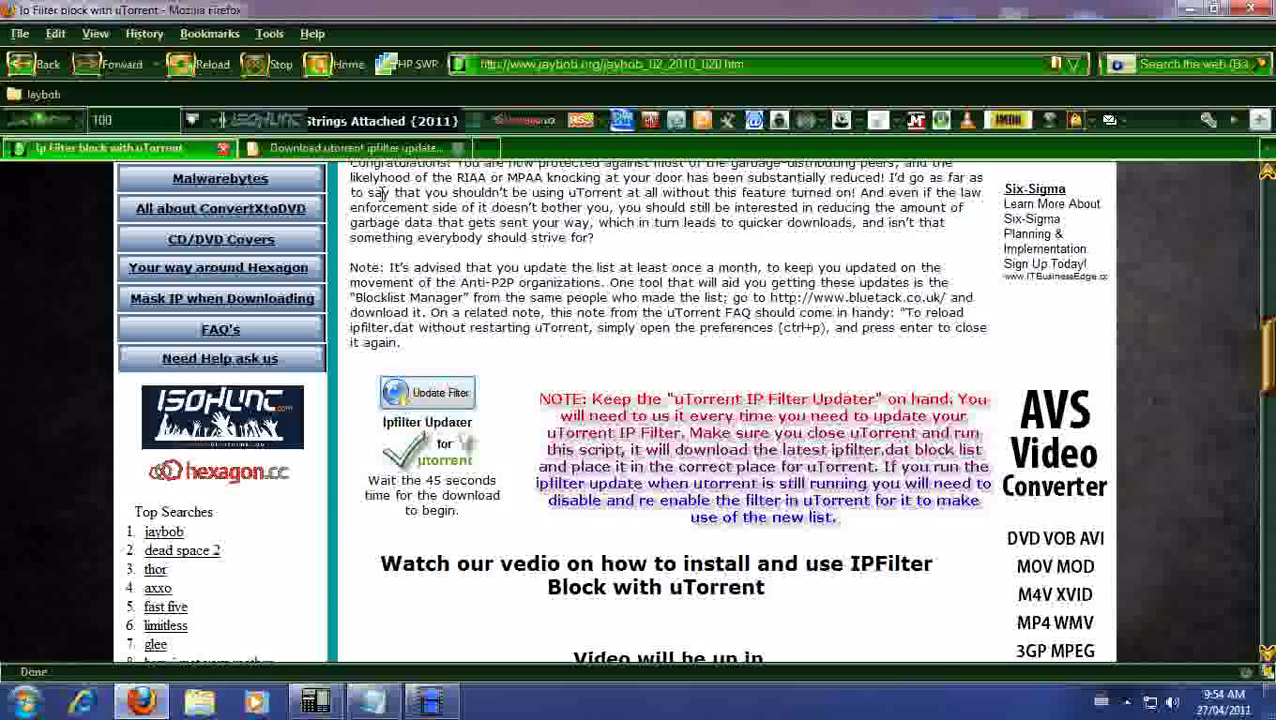
left_click(381, 152)
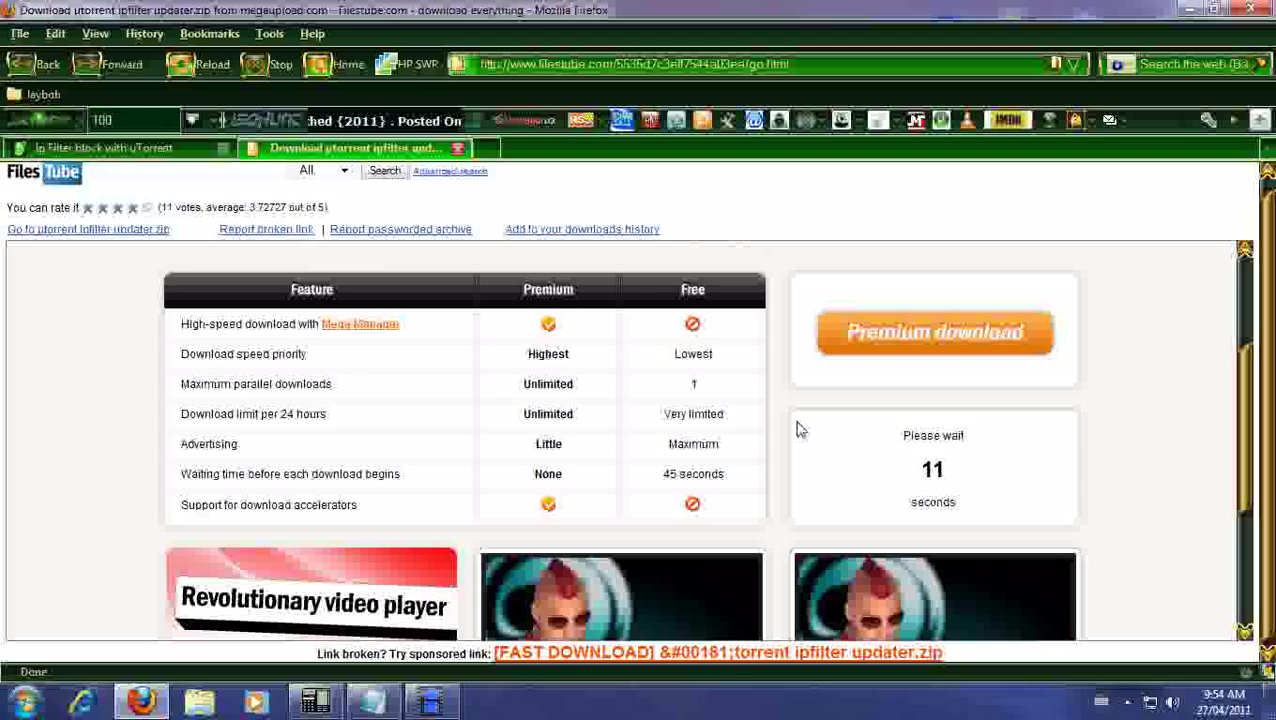
scroll(744, 385, "down", 2)
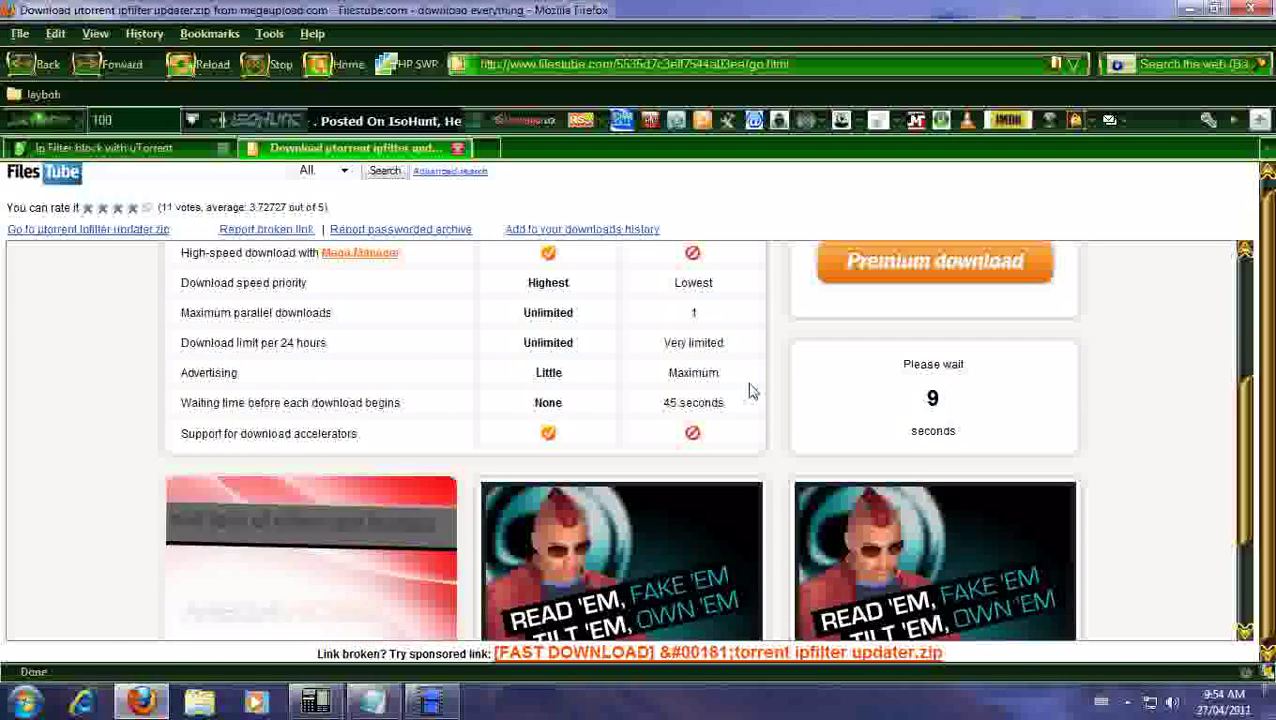
scroll(735, 390, "up", 3)
scroll(740, 398, "up", 3)
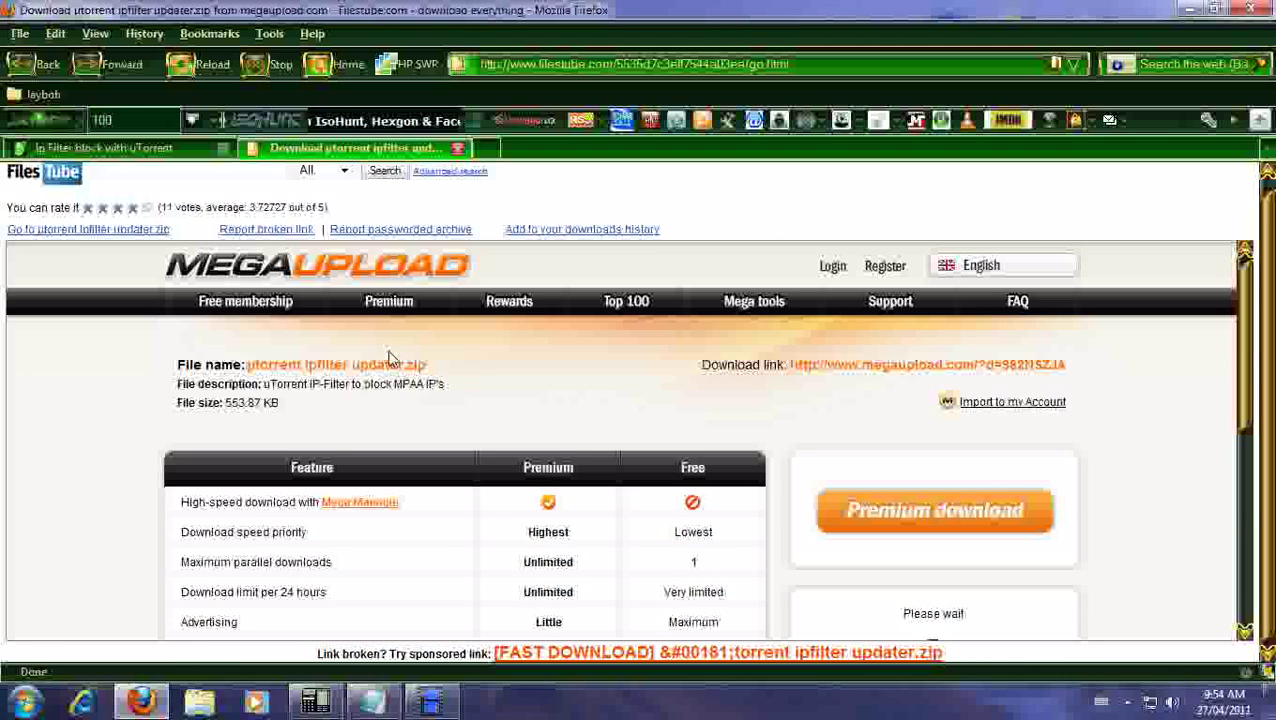
scroll(490, 365, "down", 4)
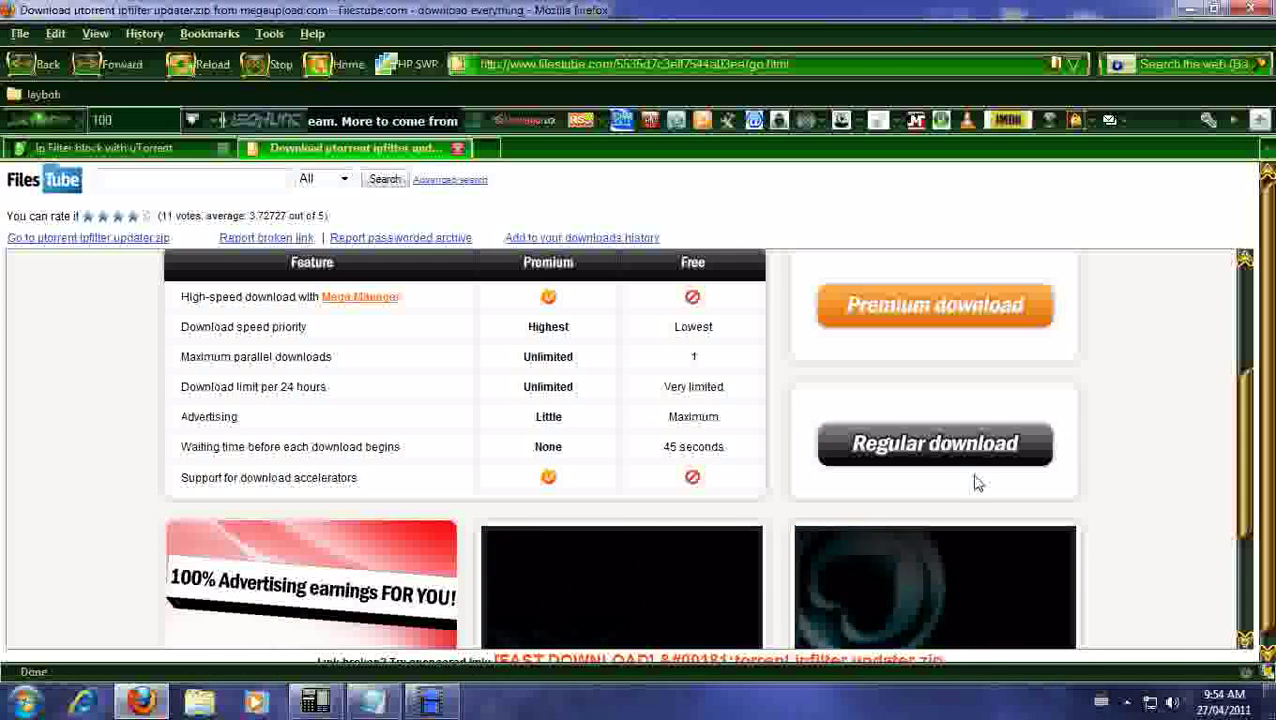
Step: Request the regular download of utorrent ipfilter updater.zip and close the casino popup
left_click(988, 460)
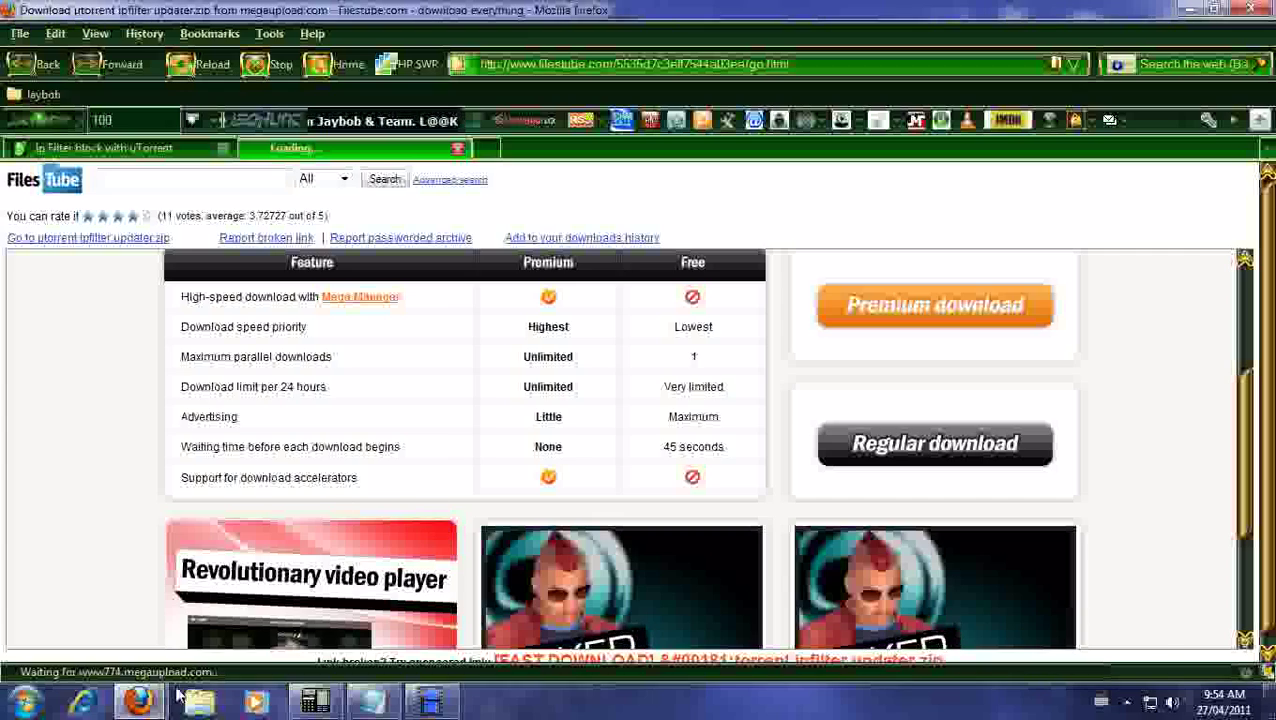
mouse_move(138, 703)
left_click(325, 600)
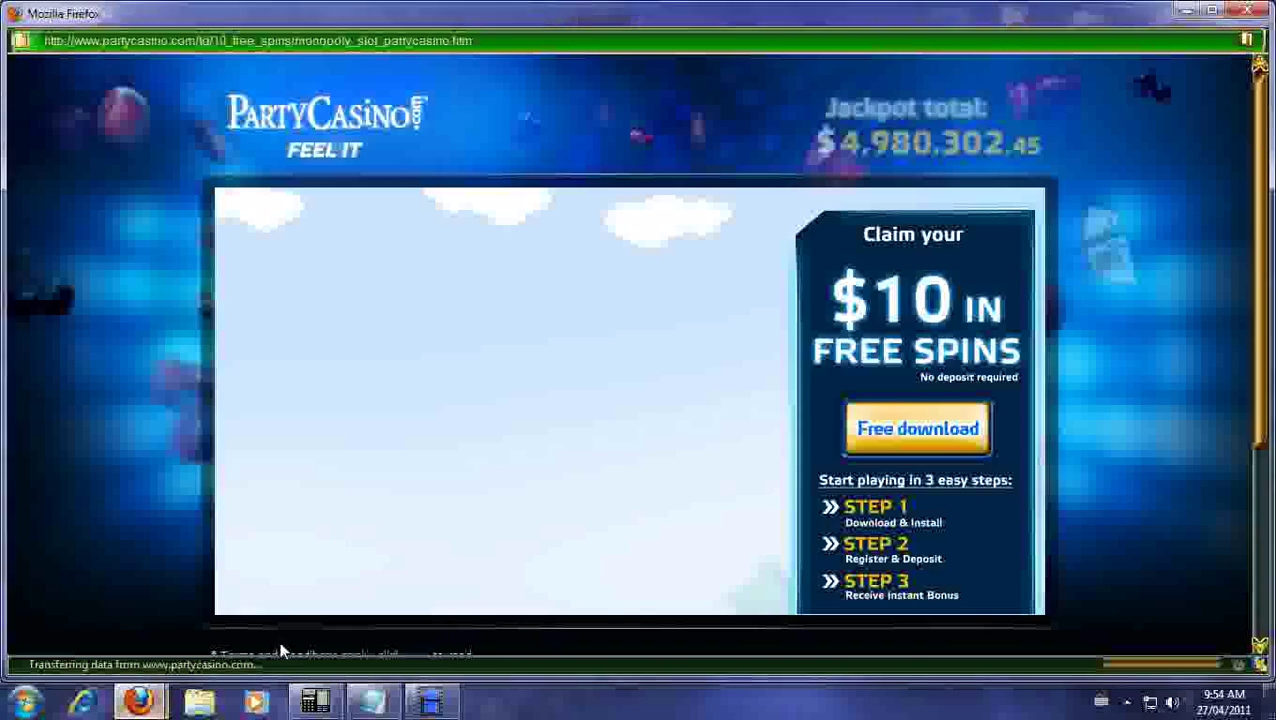
left_click(1248, 10)
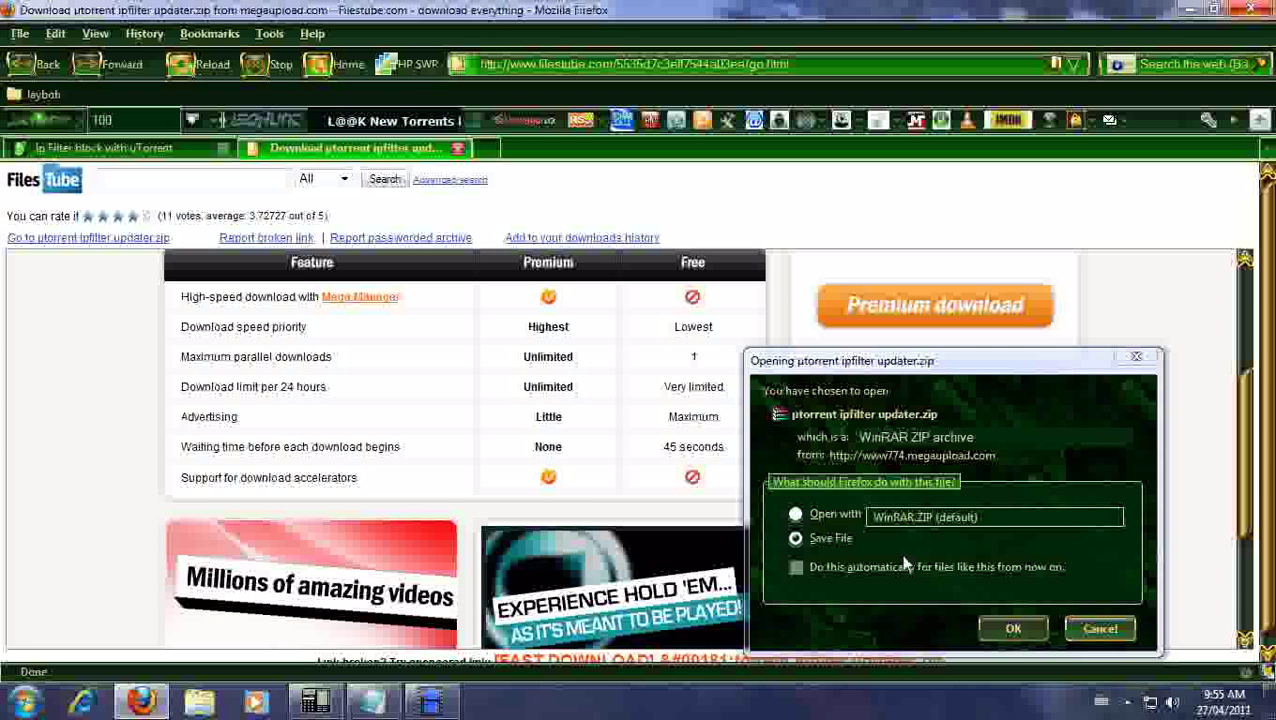
Step: Save the updater zip, then clear and close the Downloads list
left_click(1013, 628)
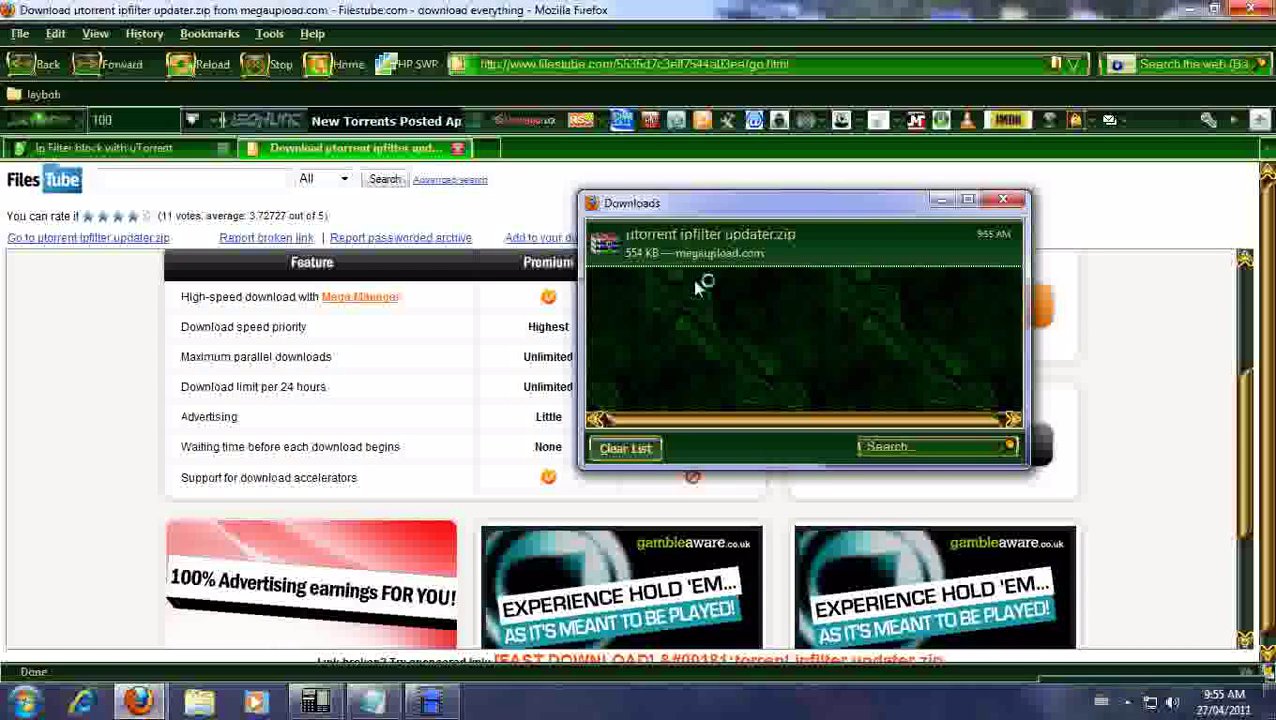
left_click(620, 448)
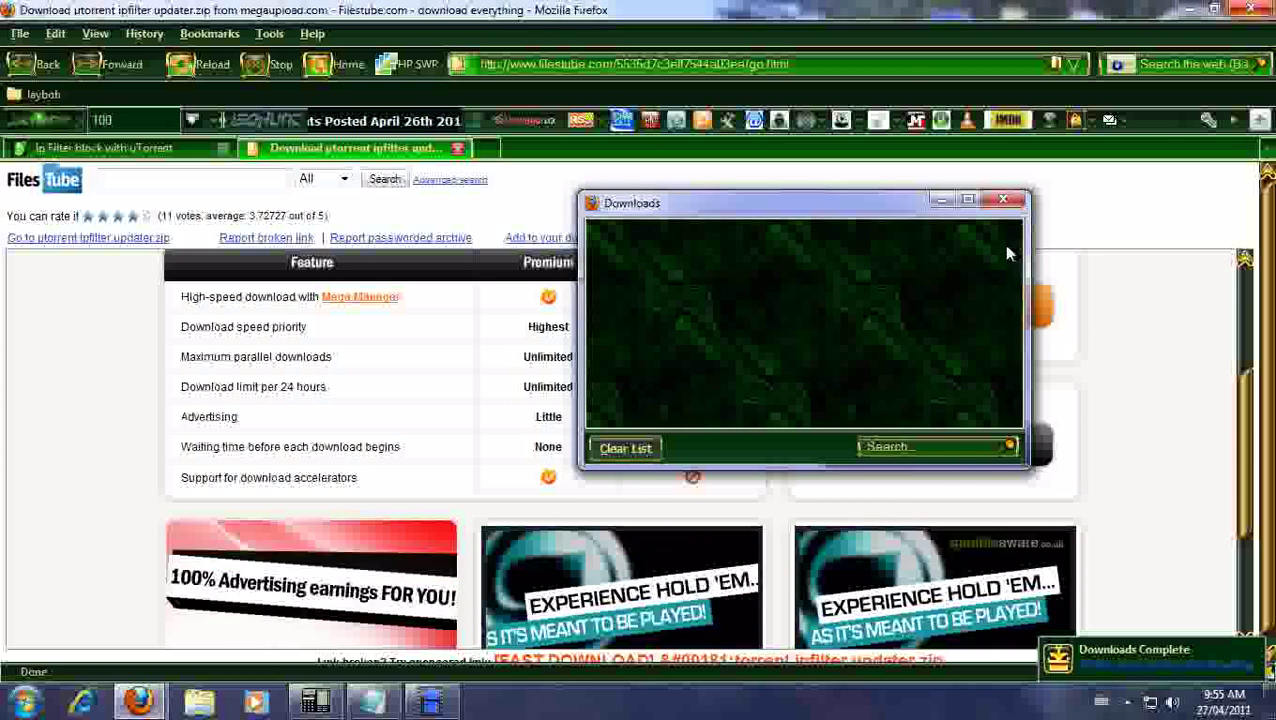
left_click(999, 208)
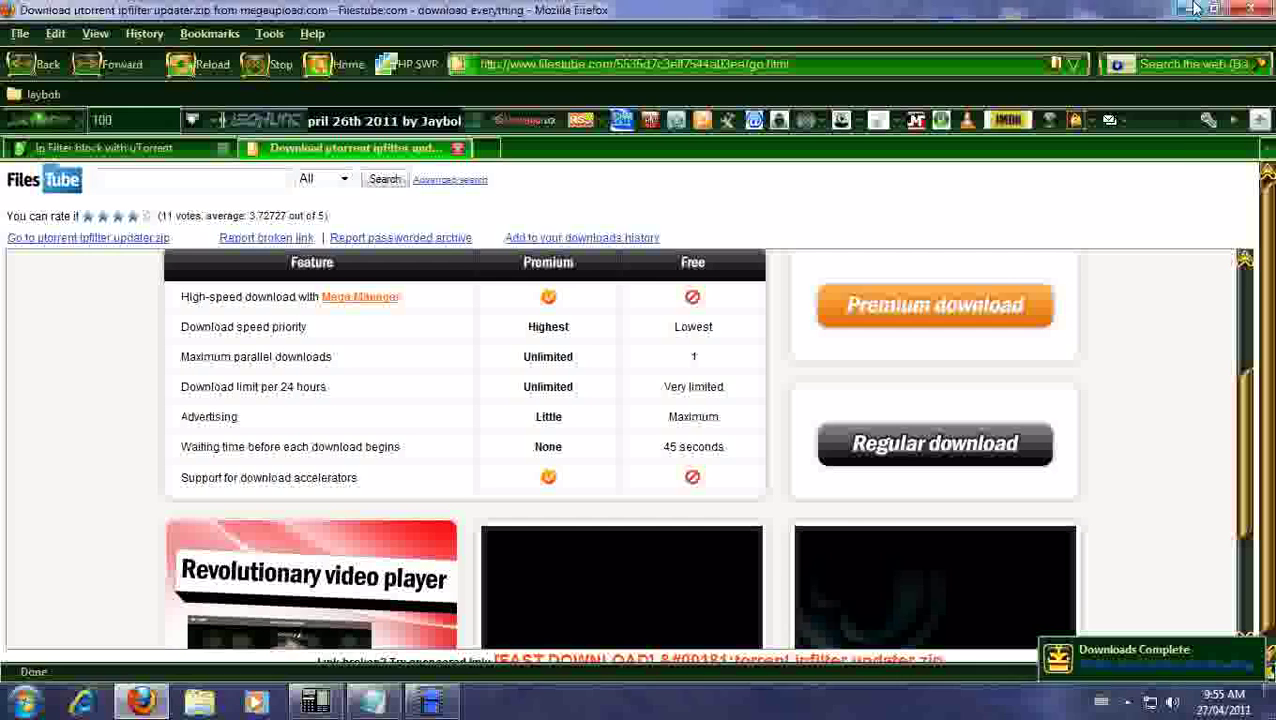
Step: Minimize Firefox, move the updater zip to mid-desktop, and open it in WinRAR
left_click(1186, 12)
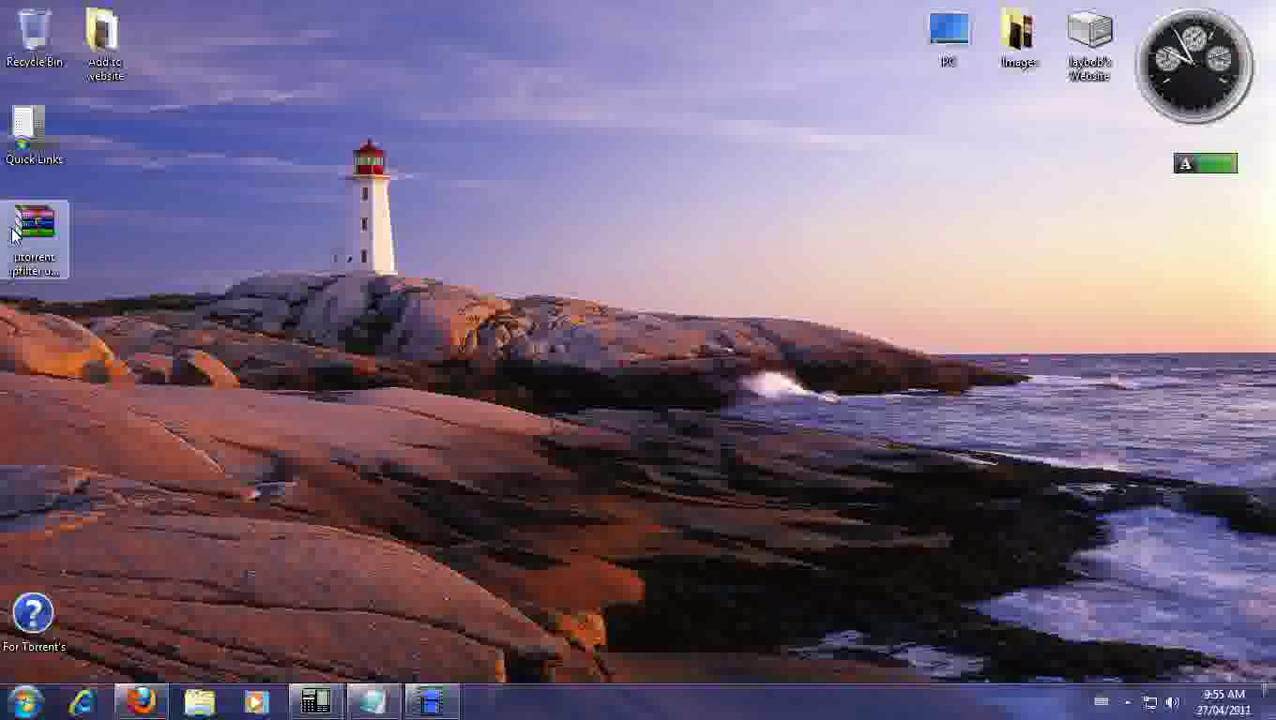
left_click_drag(330, 255, 597, 250)
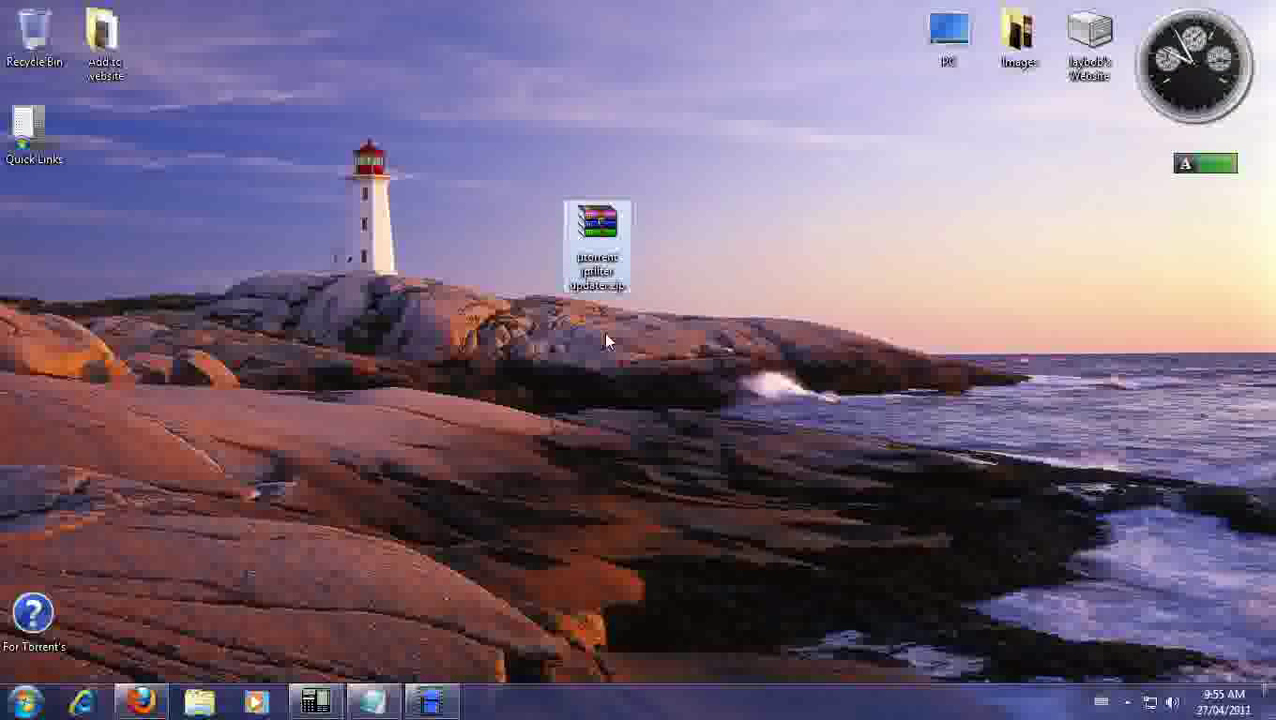
double_click(600, 240)
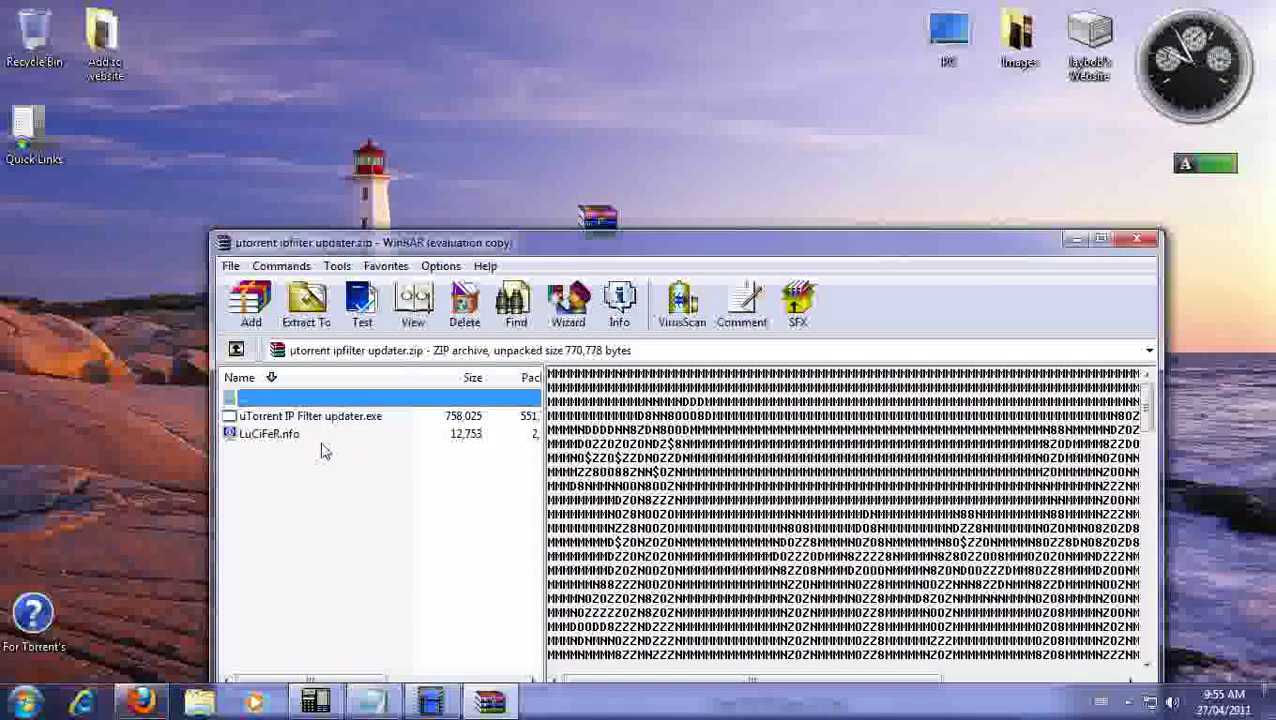
left_click(786, 485)
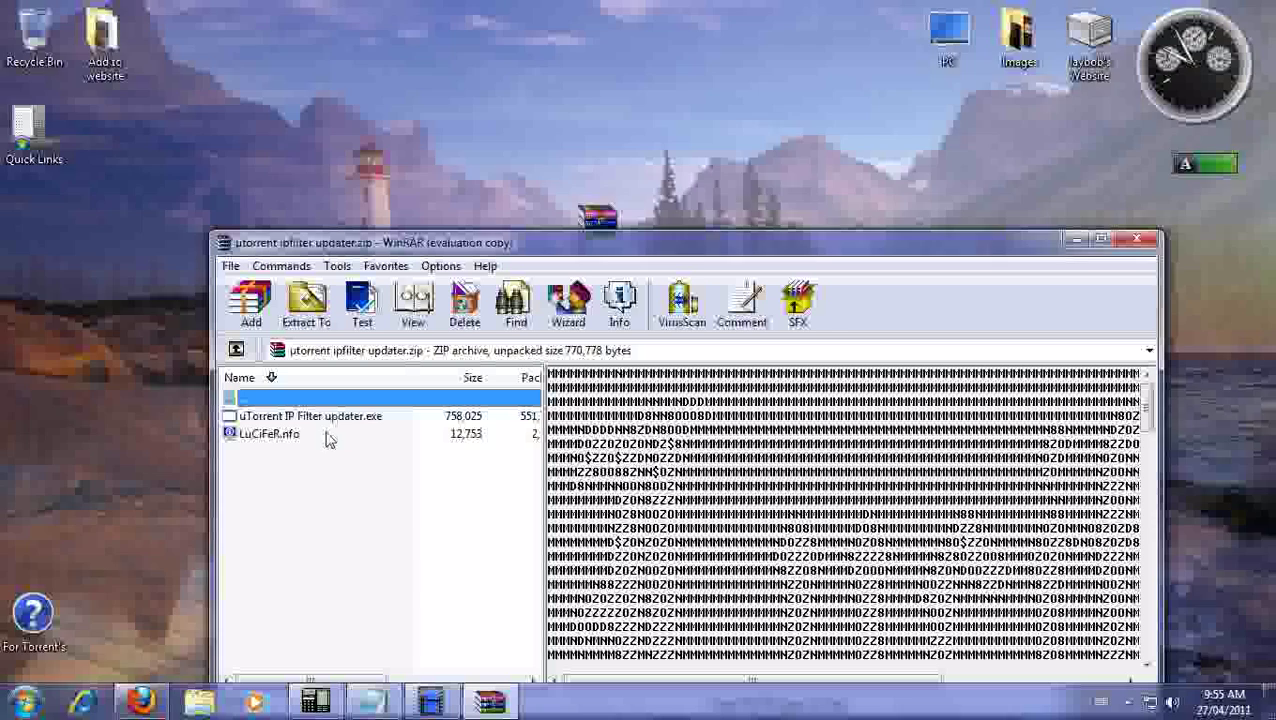
Step: Extract only uTorrent IP Filter updater.exe to the Desktop and close WinRAR
left_click_drag(291, 455, 272, 418)
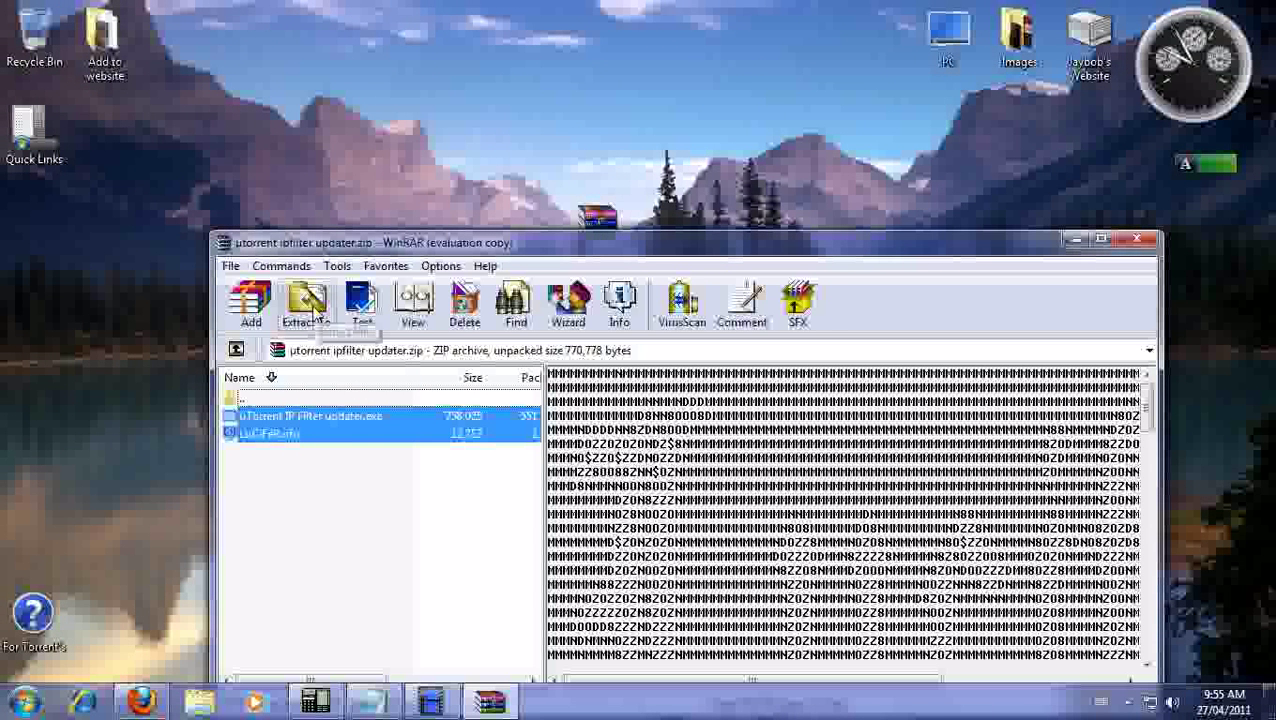
left_click(285, 490)
left_click(306, 416)
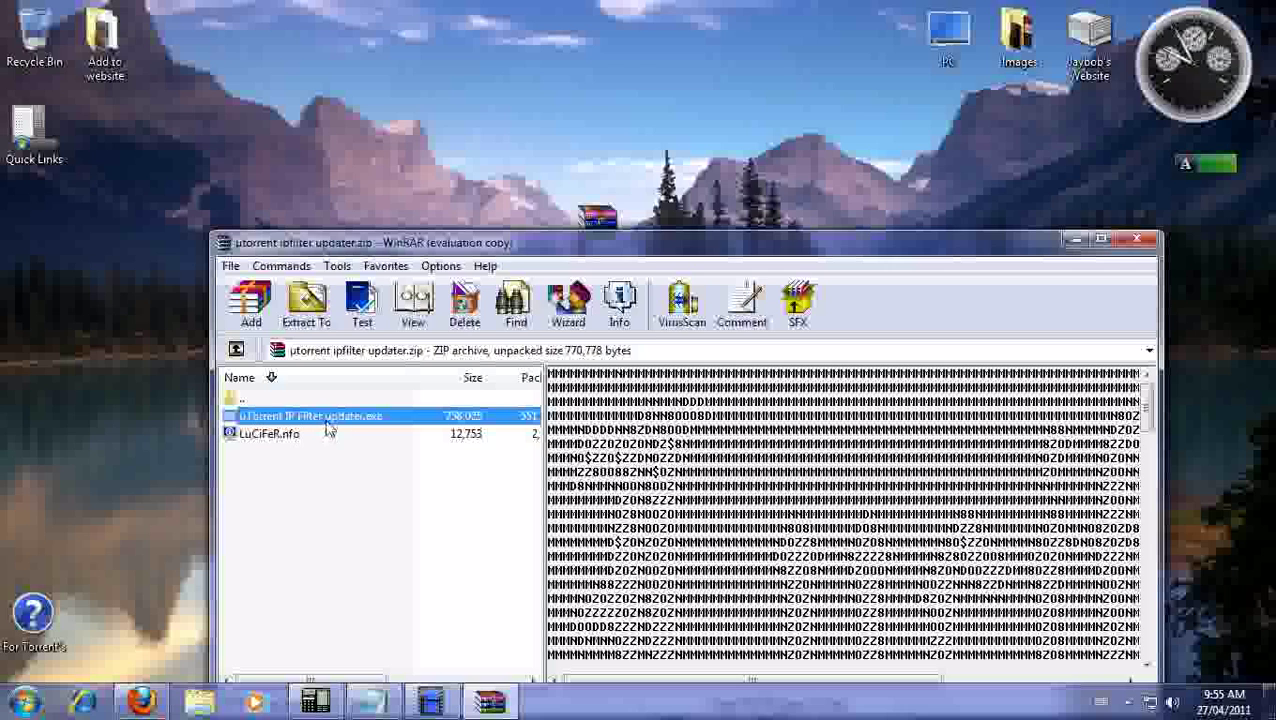
left_click(306, 302)
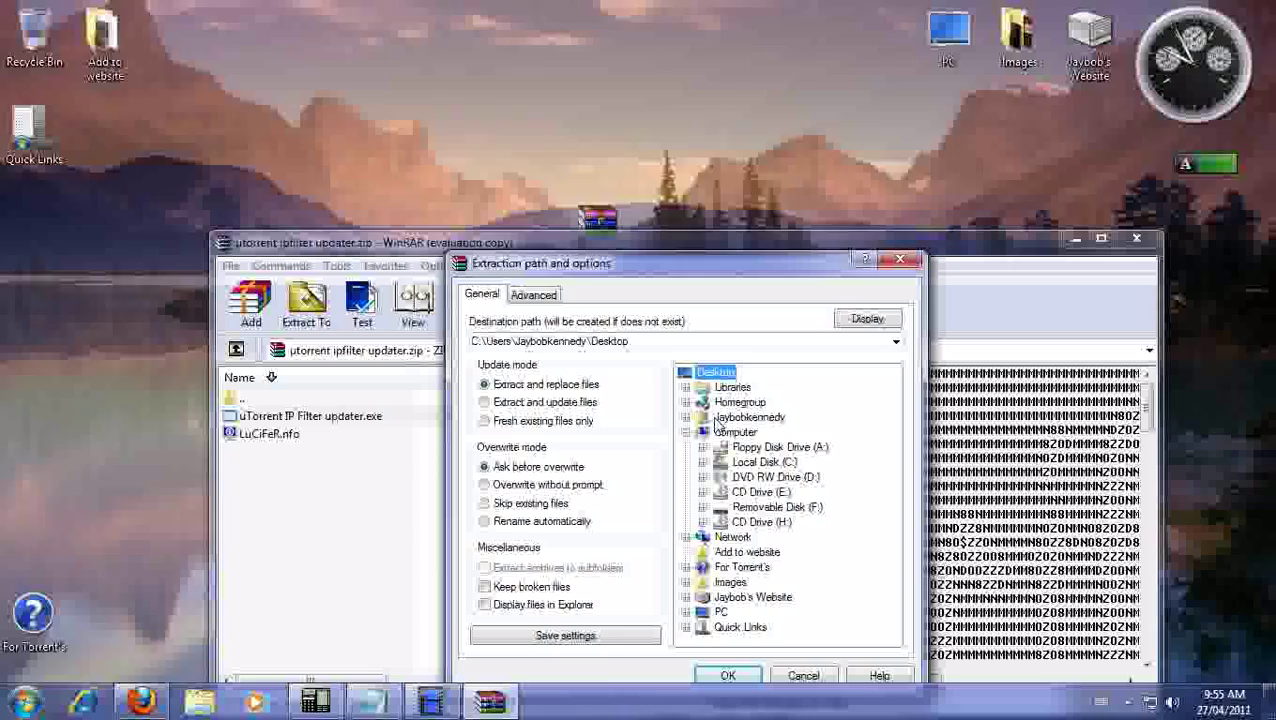
left_click(728, 675)
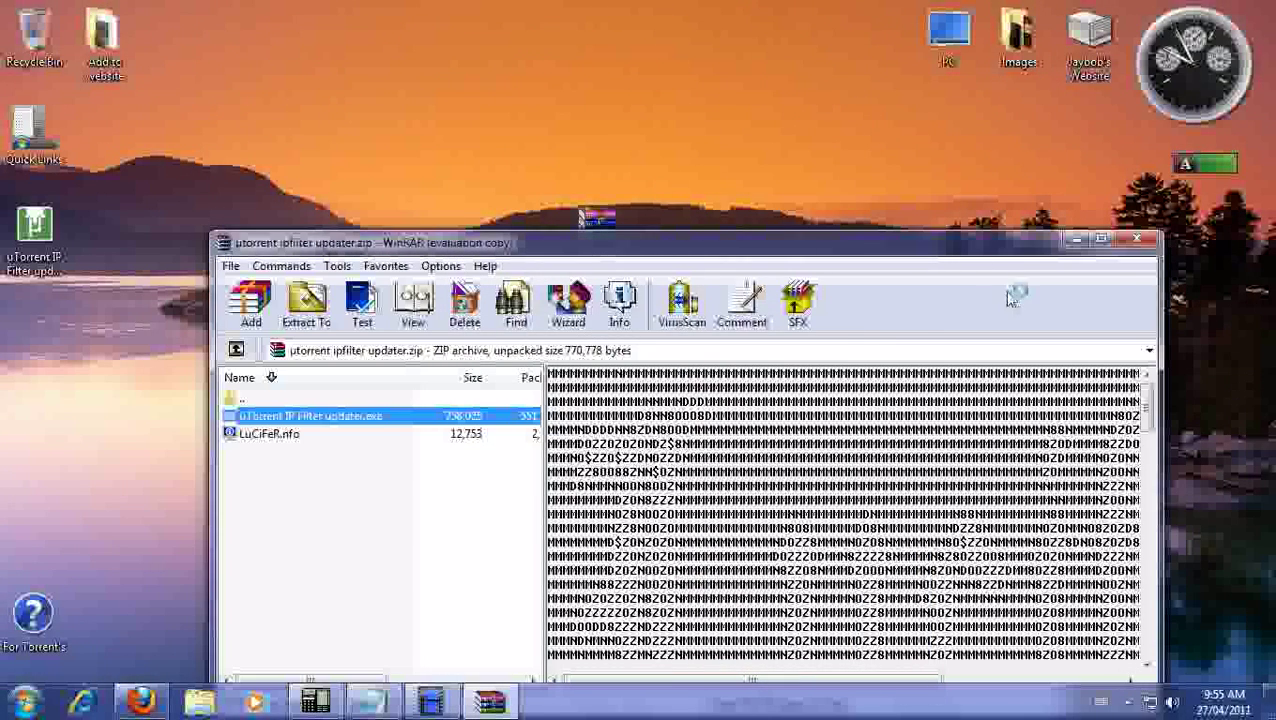
left_click(1146, 242)
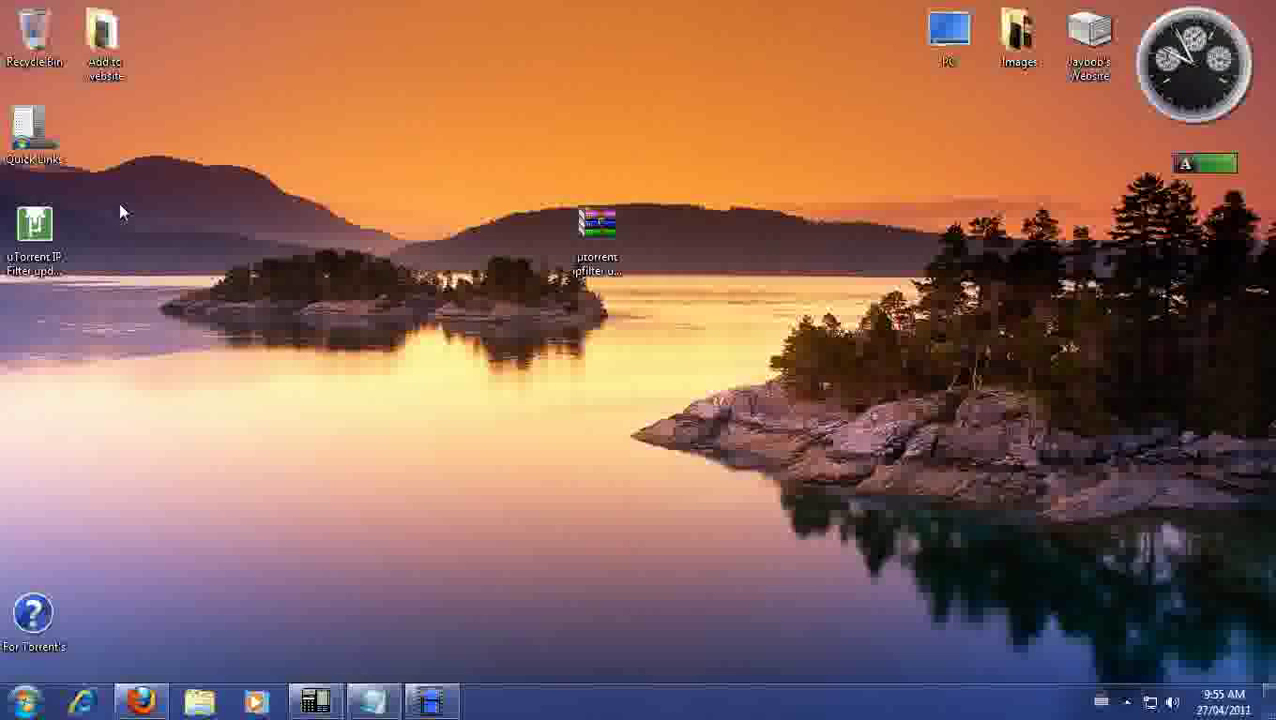
Step: Place the extracted updater exe icon beside the archive icon in the desktop middle
left_click_drag(58, 230, 502, 255)
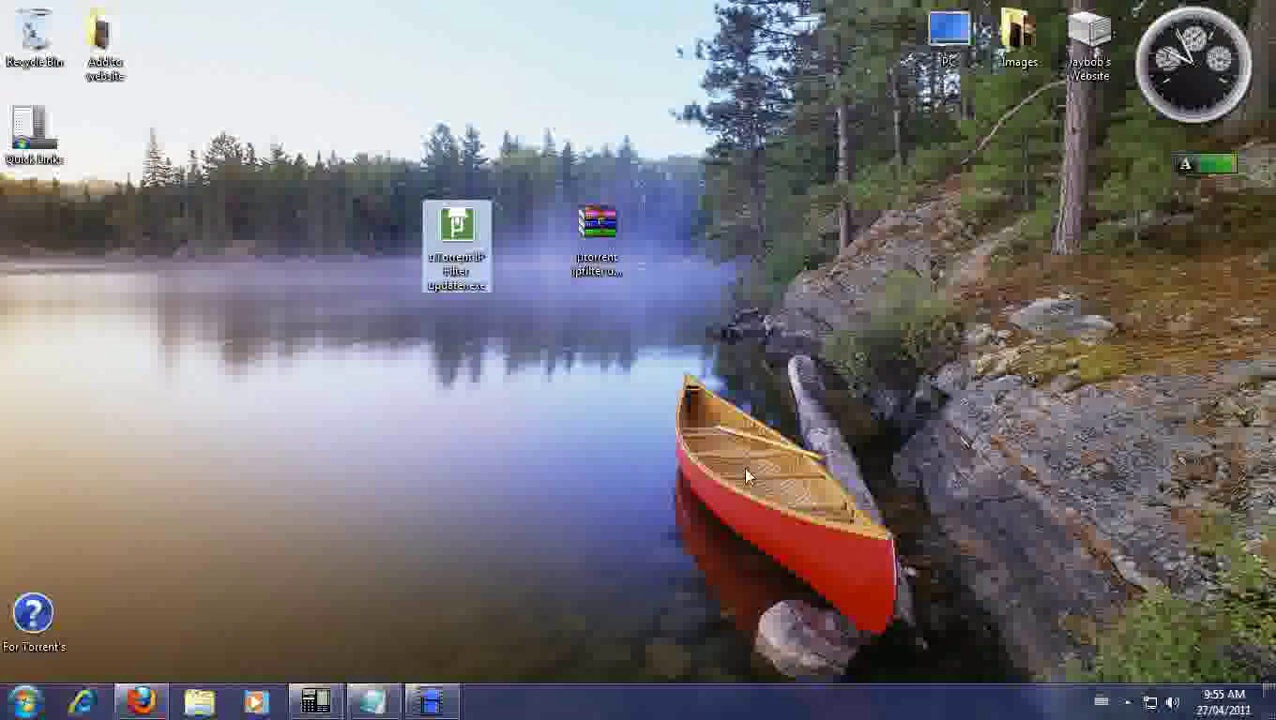
left_click(1128, 701)
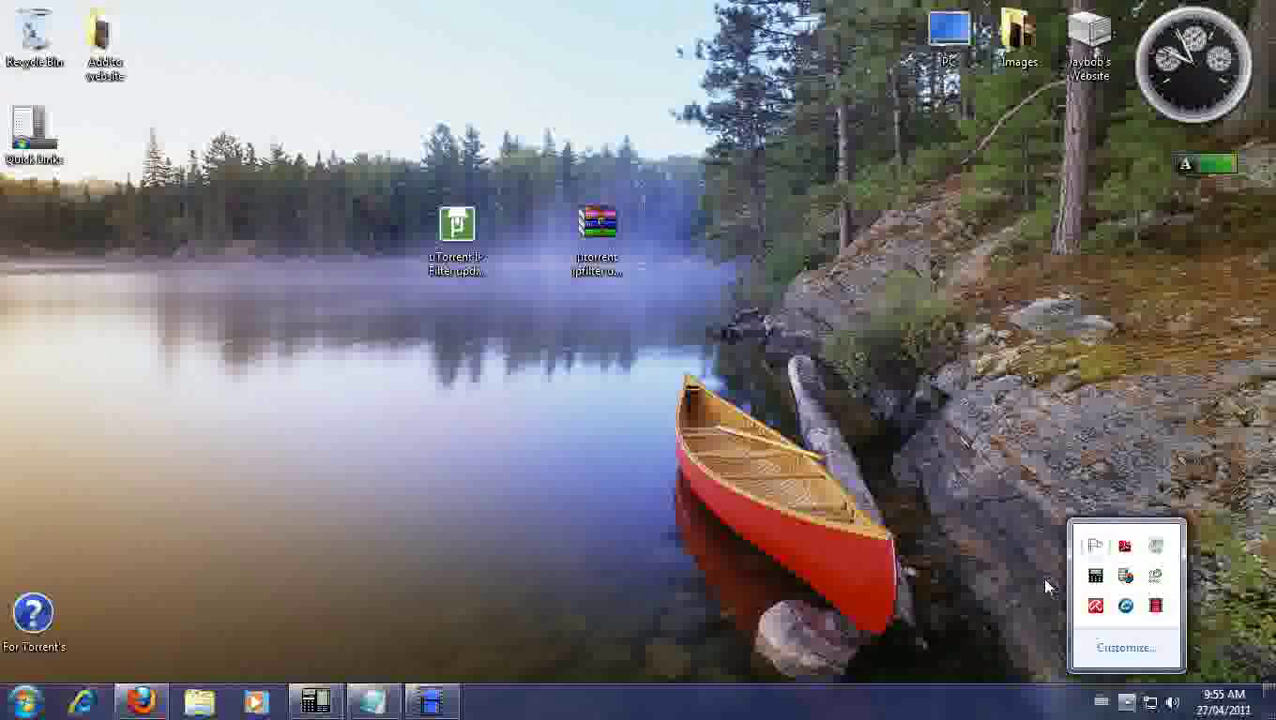
left_click(853, 555)
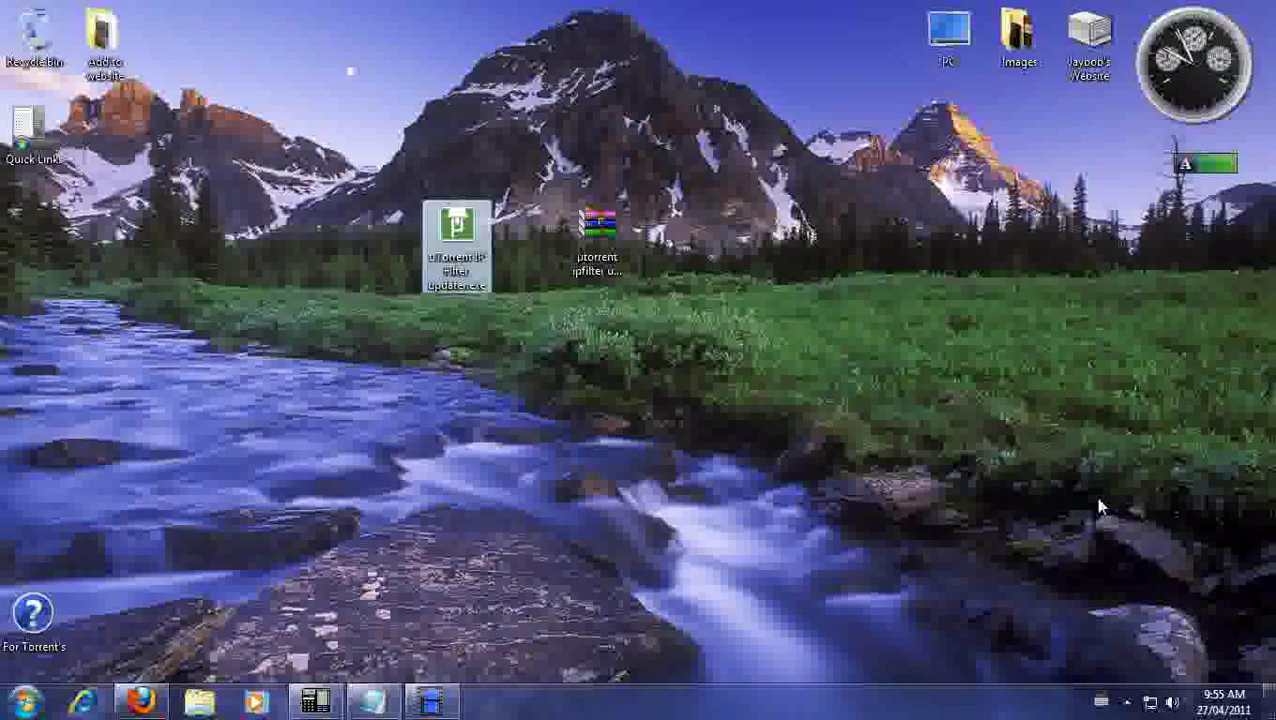
right_click(1095, 496)
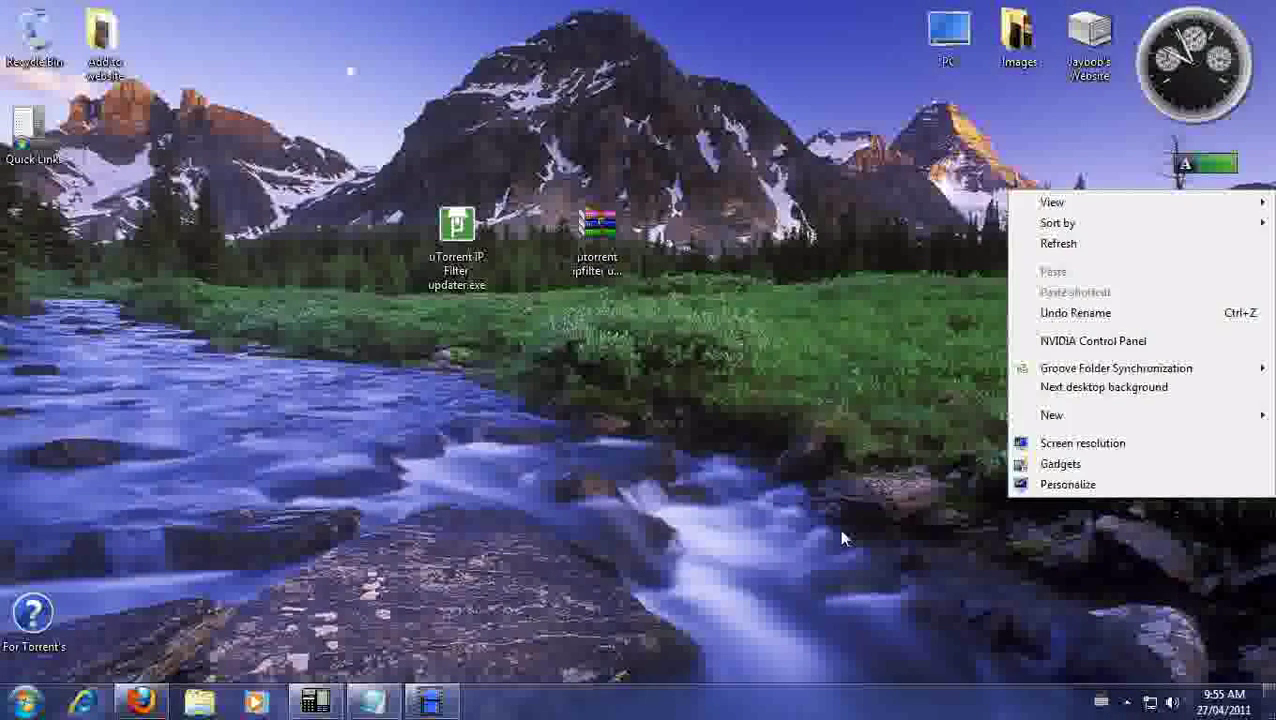
left_click(815, 461)
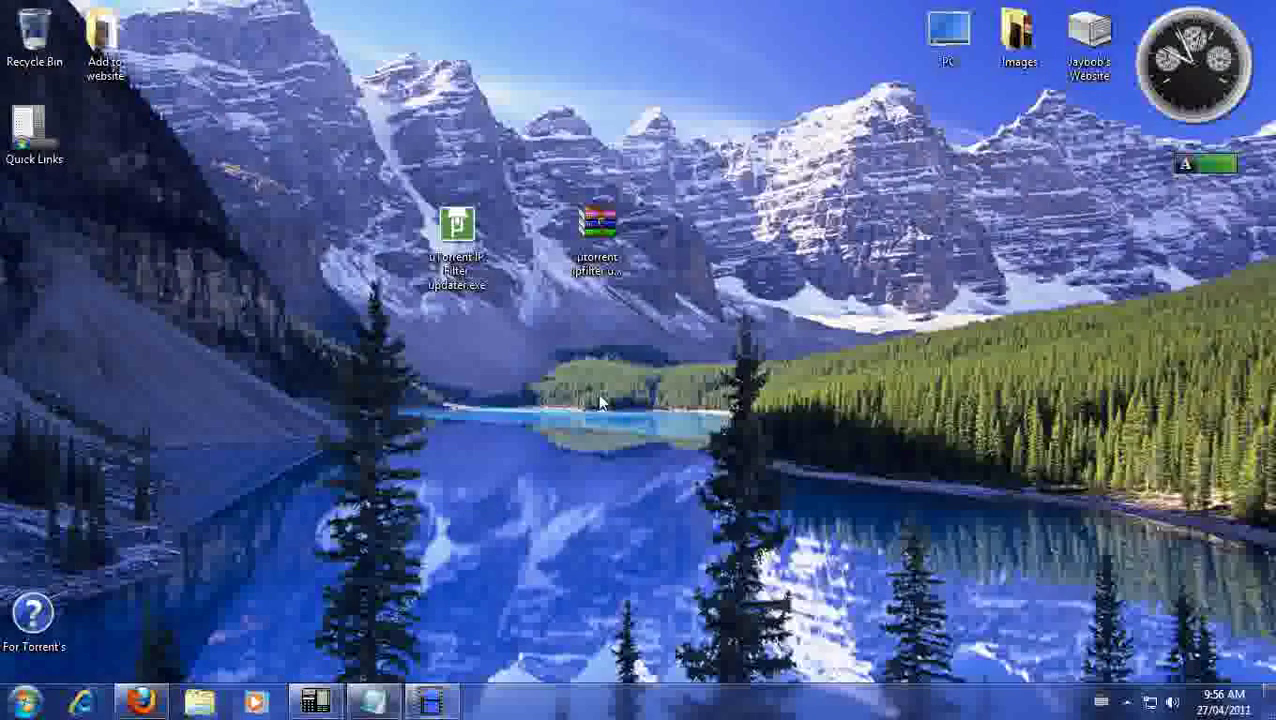
Step: Self-extract the updater, read and close READ_ME.txt, and place its shortcut beside the uTorrent icons
double_click(458, 235)
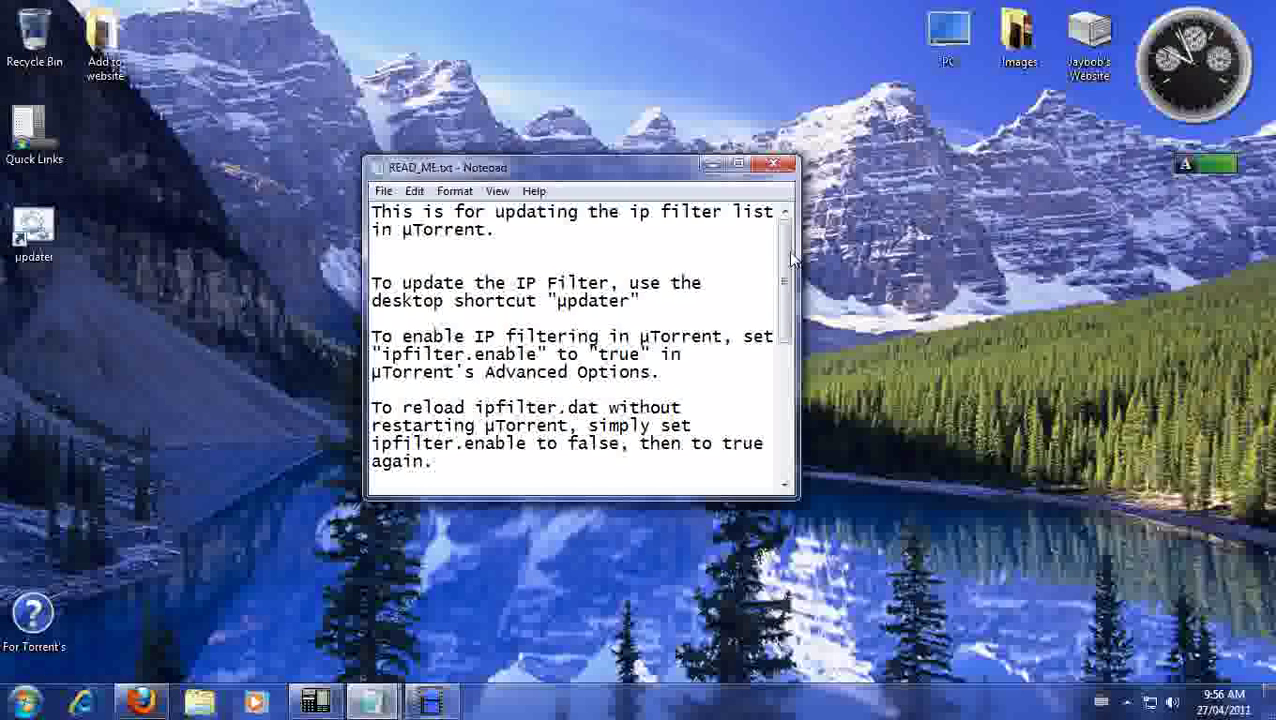
scroll(552, 318, "down", 6)
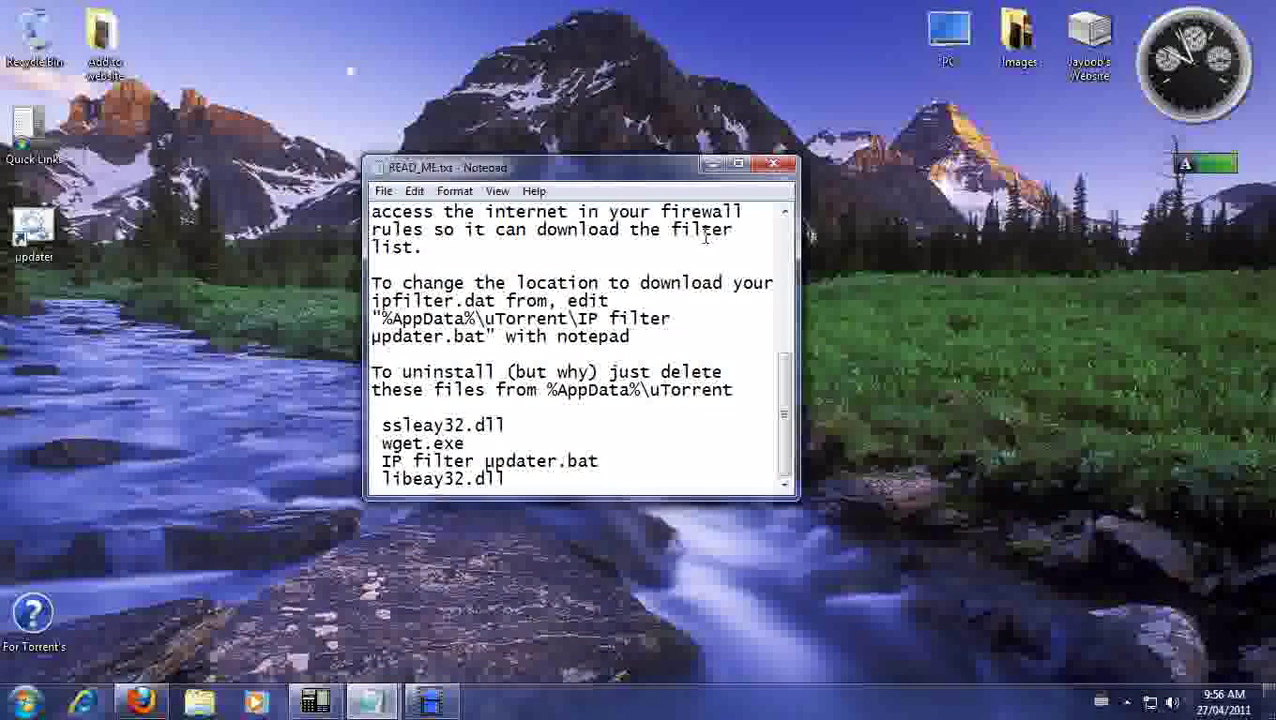
left_click(773, 163)
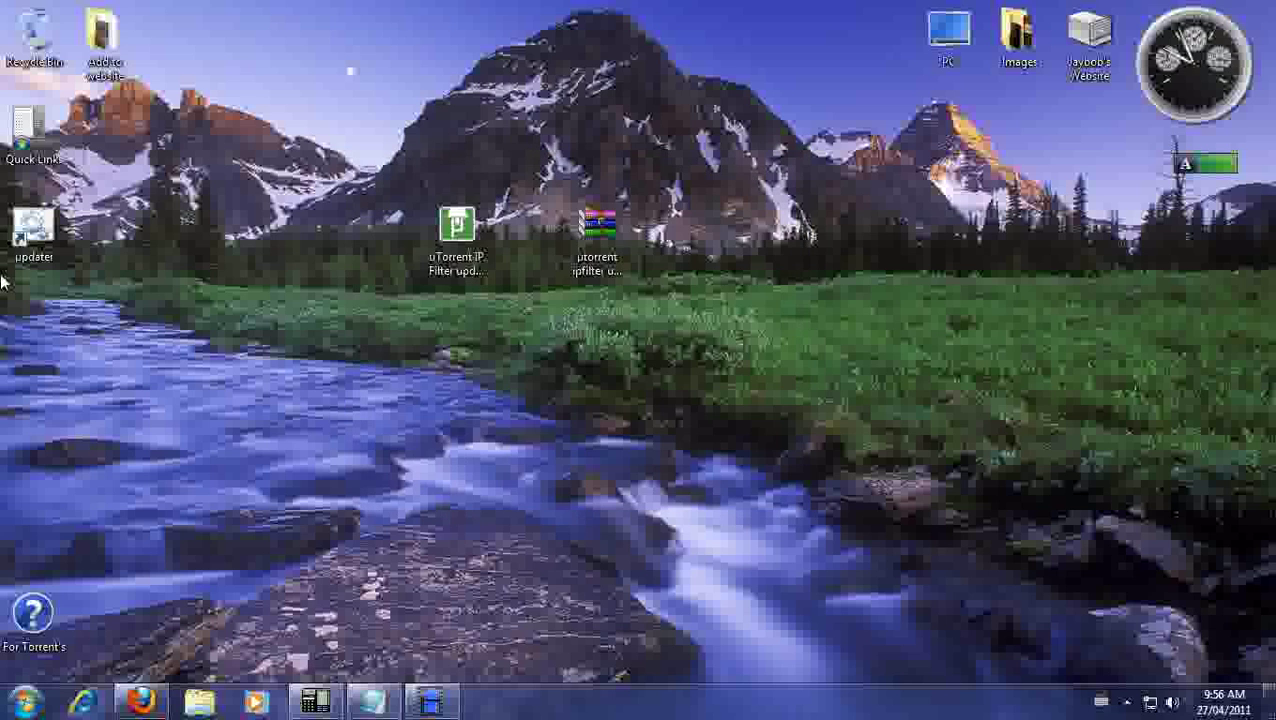
left_click_drag(38, 228, 243, 226)
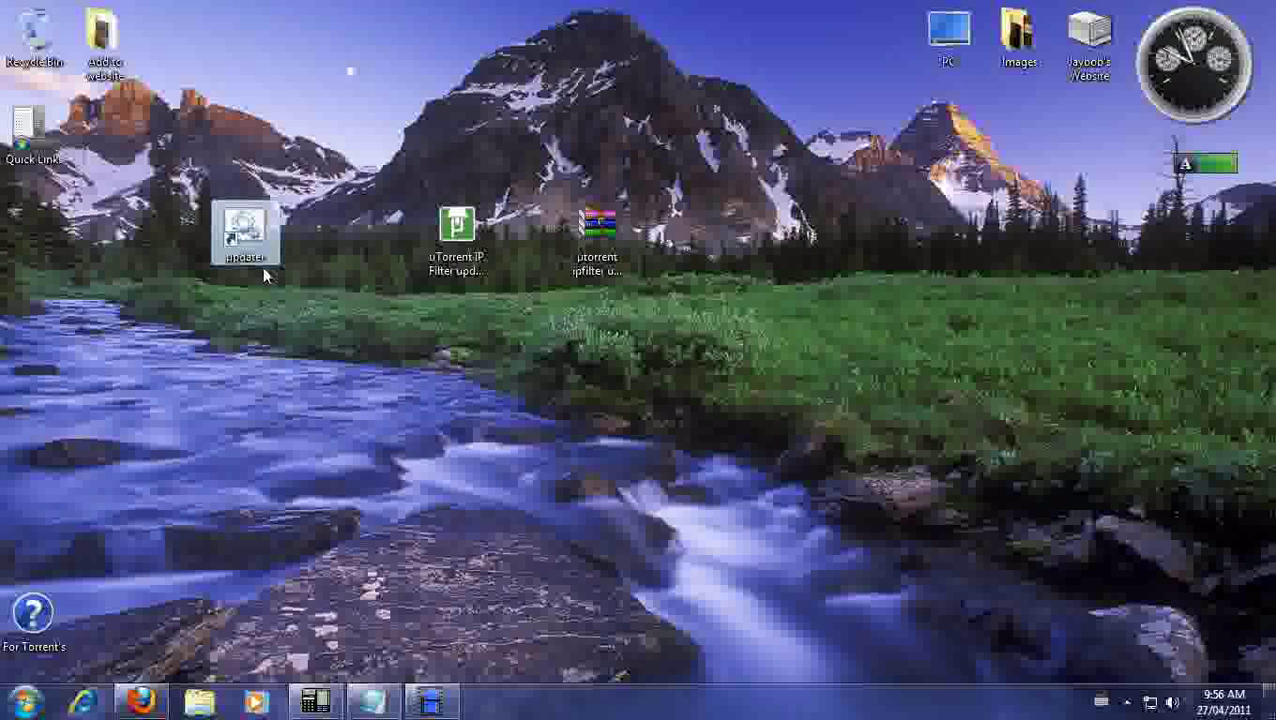
Step: Launch the updater shortcut to start the ipfilter.dat download and move the Wget console aside
double_click(243, 226)
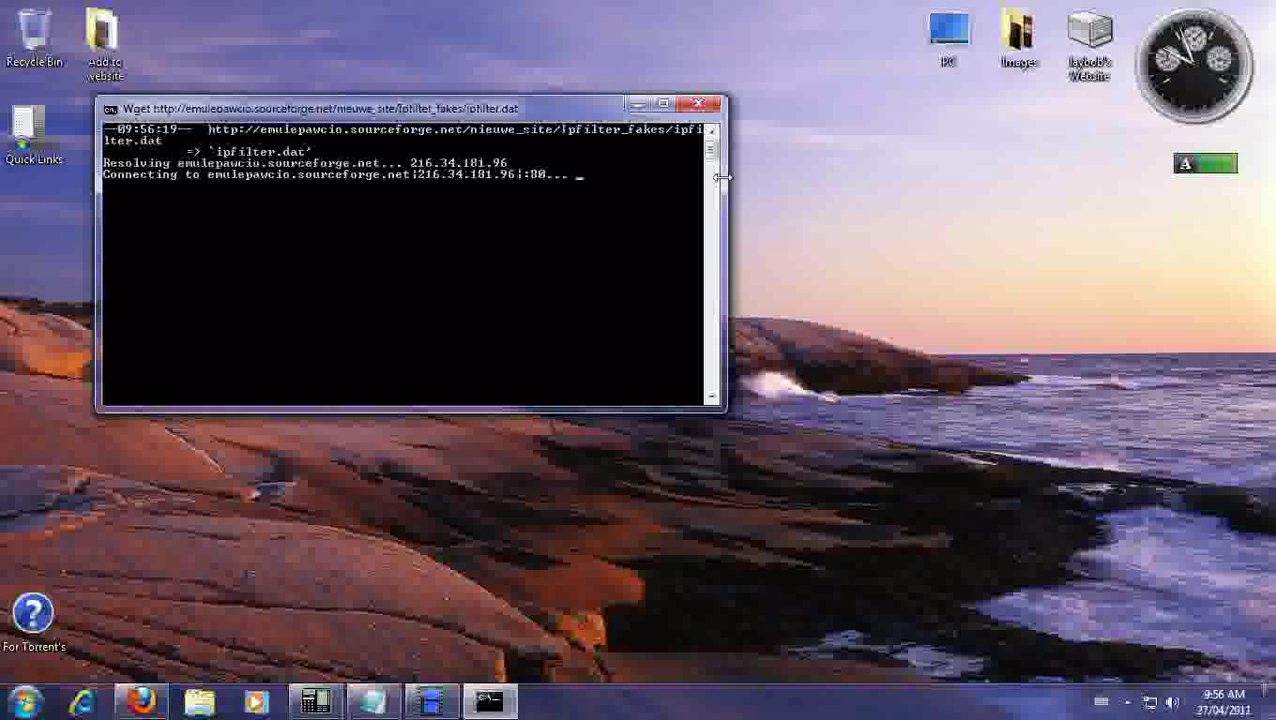
mouse_move(712, 150)
left_mouse_down()
mouse_move(711, 161)
mouse_move(714, 150)
left_mouse_up()
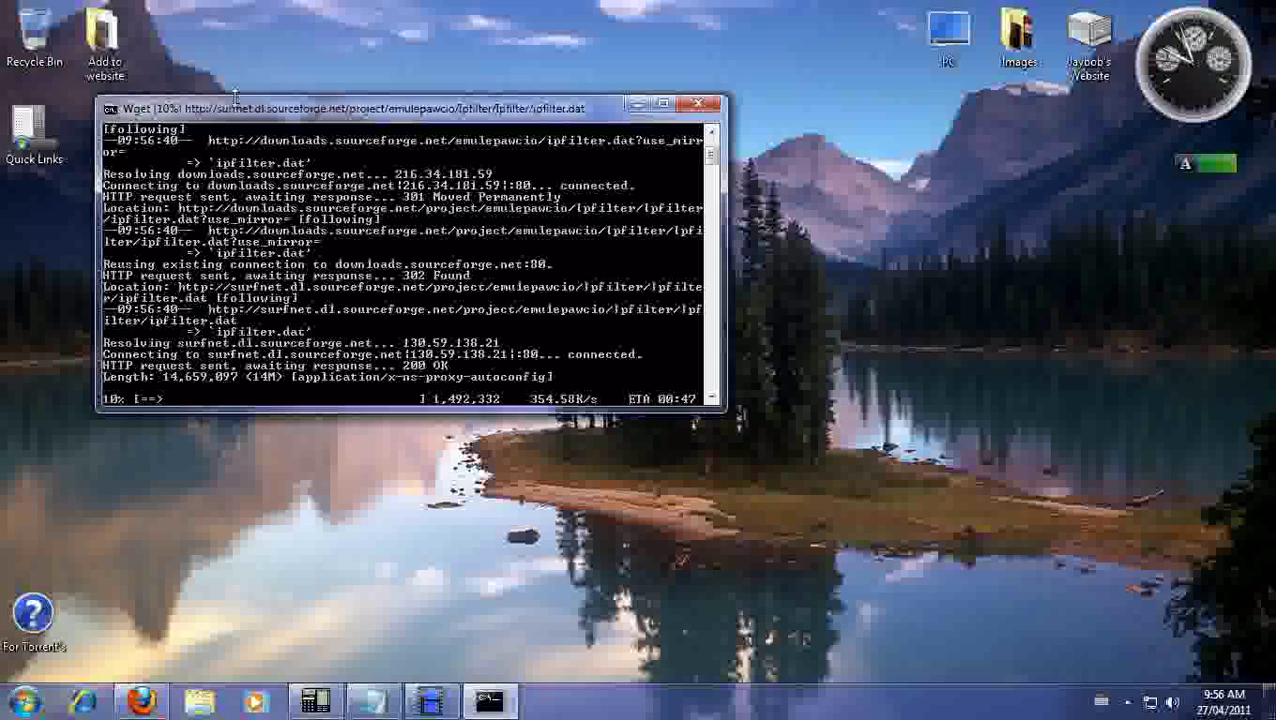
left_click_drag(272, 112, 457, 331)
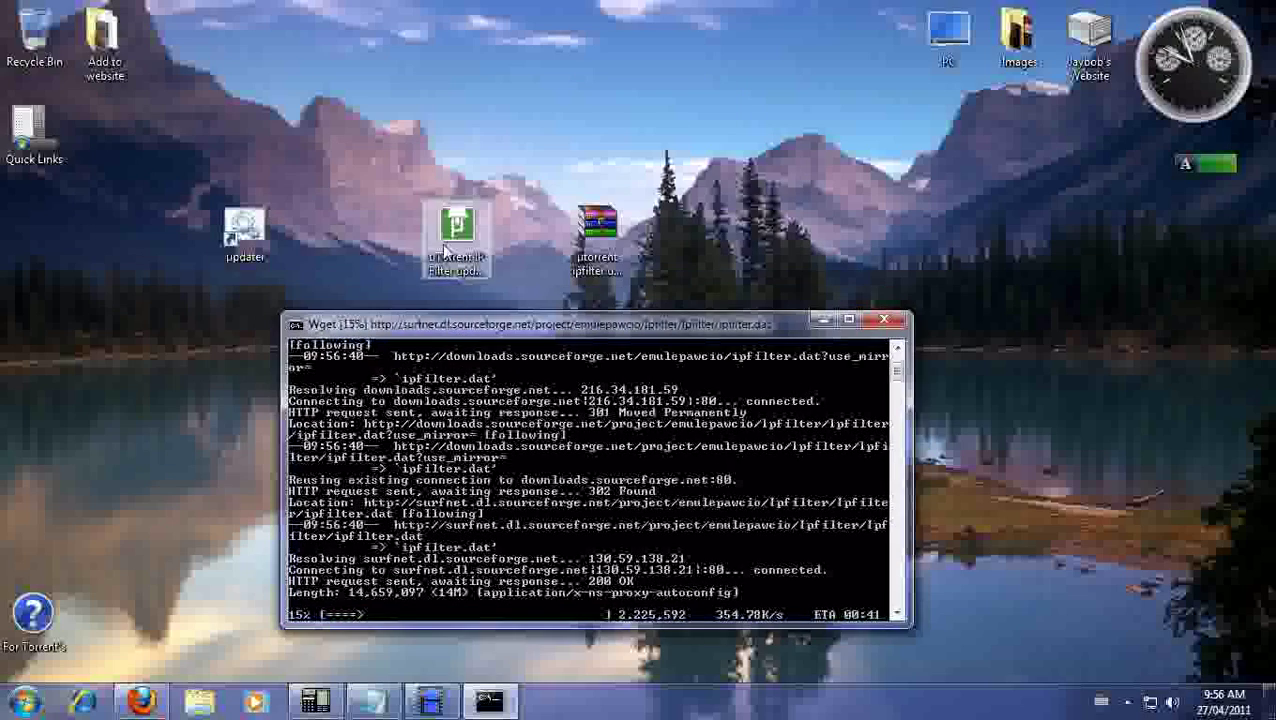
left_click_drag(457, 228, 608, 130)
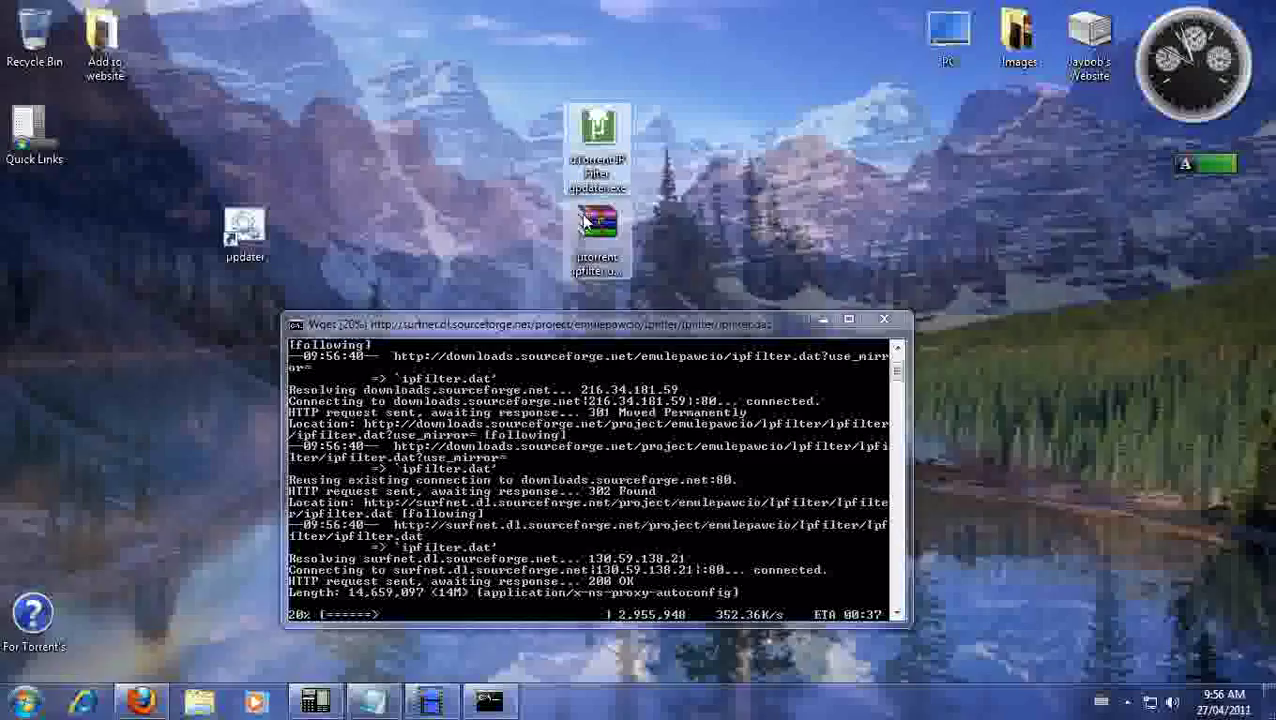
Step: Delete the uTorrent IP Filter updater exe and zip icons from the desktop
left_click_drag(628, 288, 530, 105)
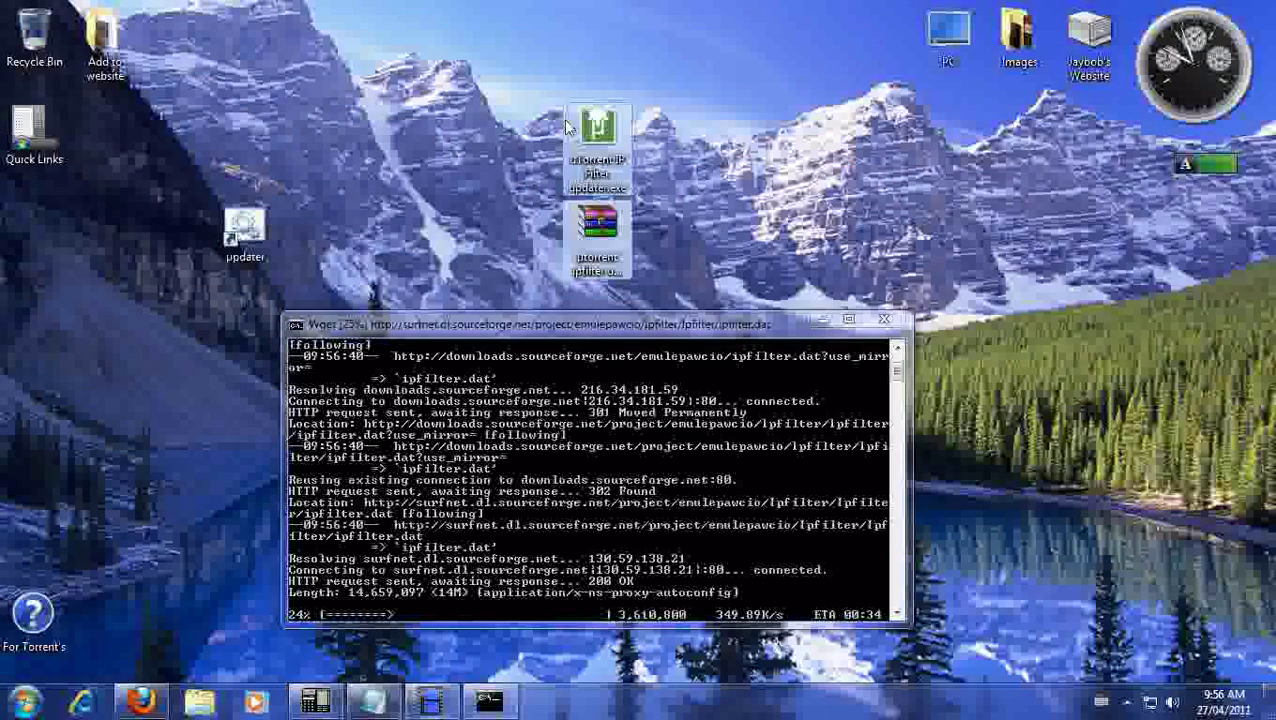
key("Delete")
left_click(706, 362)
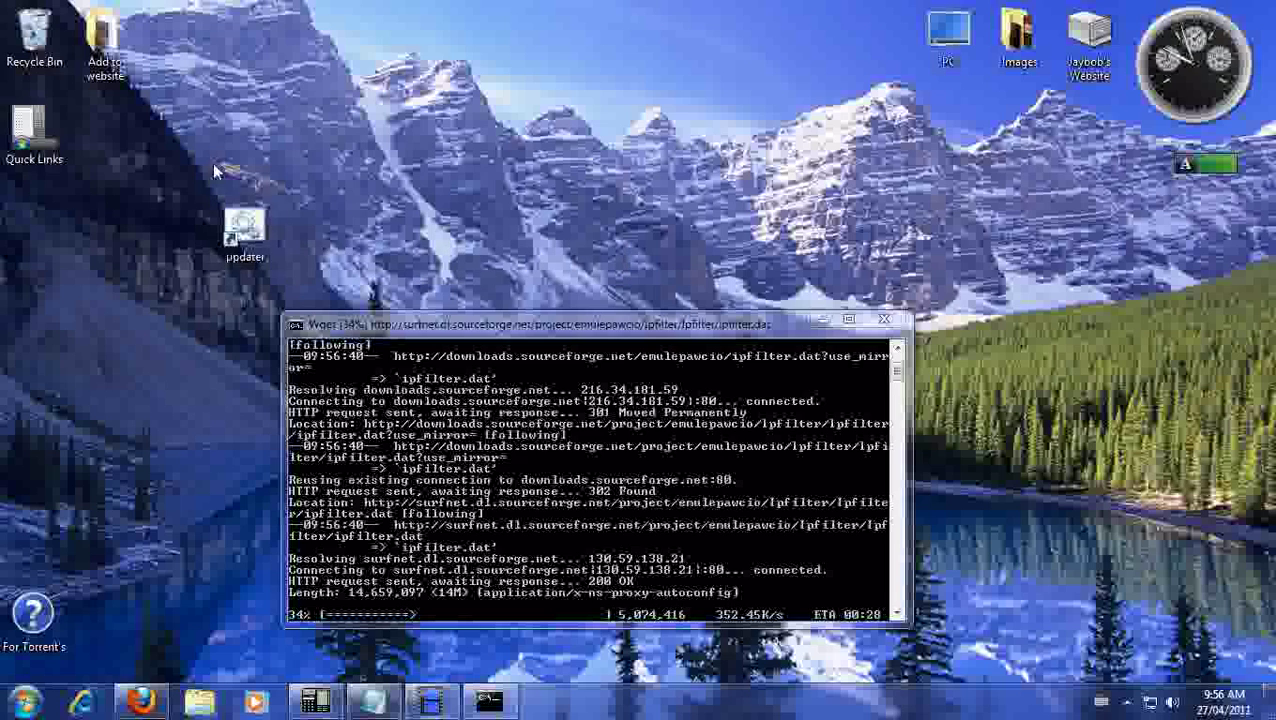
Step: Move the updater shortcut to the top of the desktop while ipfilter.dat finishes downloading
left_click_drag(265, 210, 265, 15)
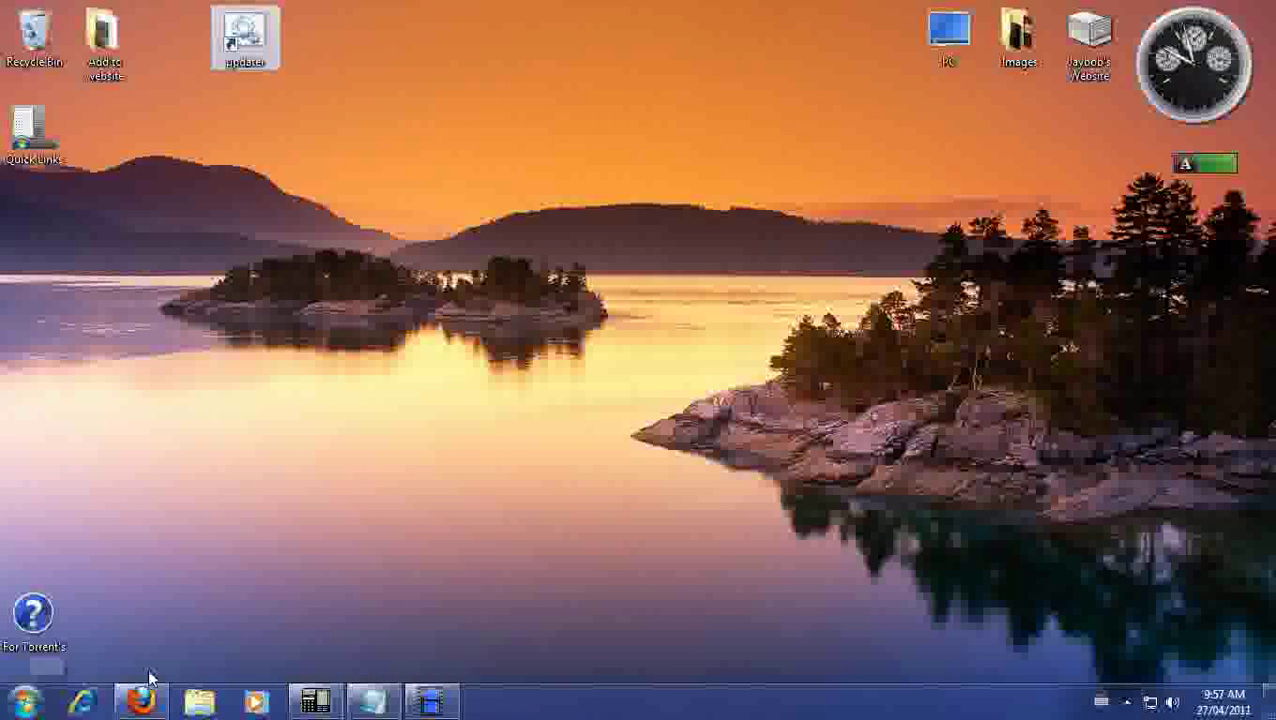
Step: Launch µTorrent from the Start menu and restore its main window from the tray icon
left_click(22, 702)
left_click(124, 206)
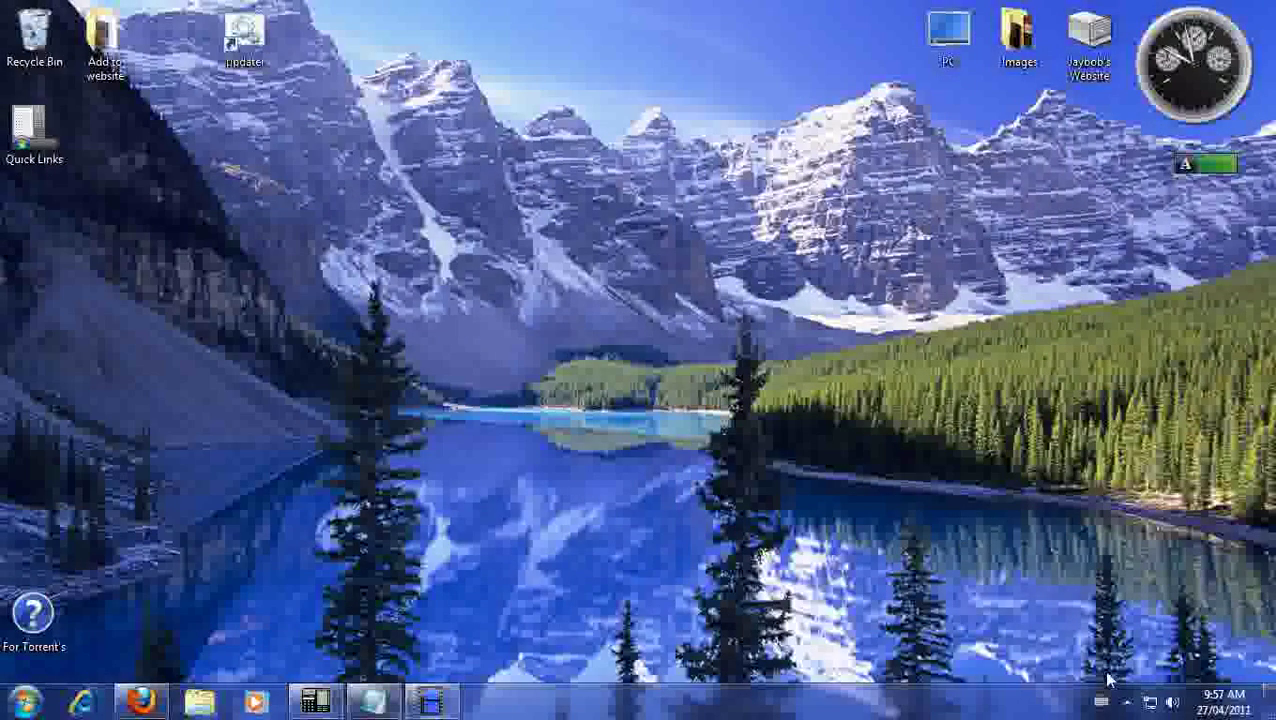
left_click(1126, 703)
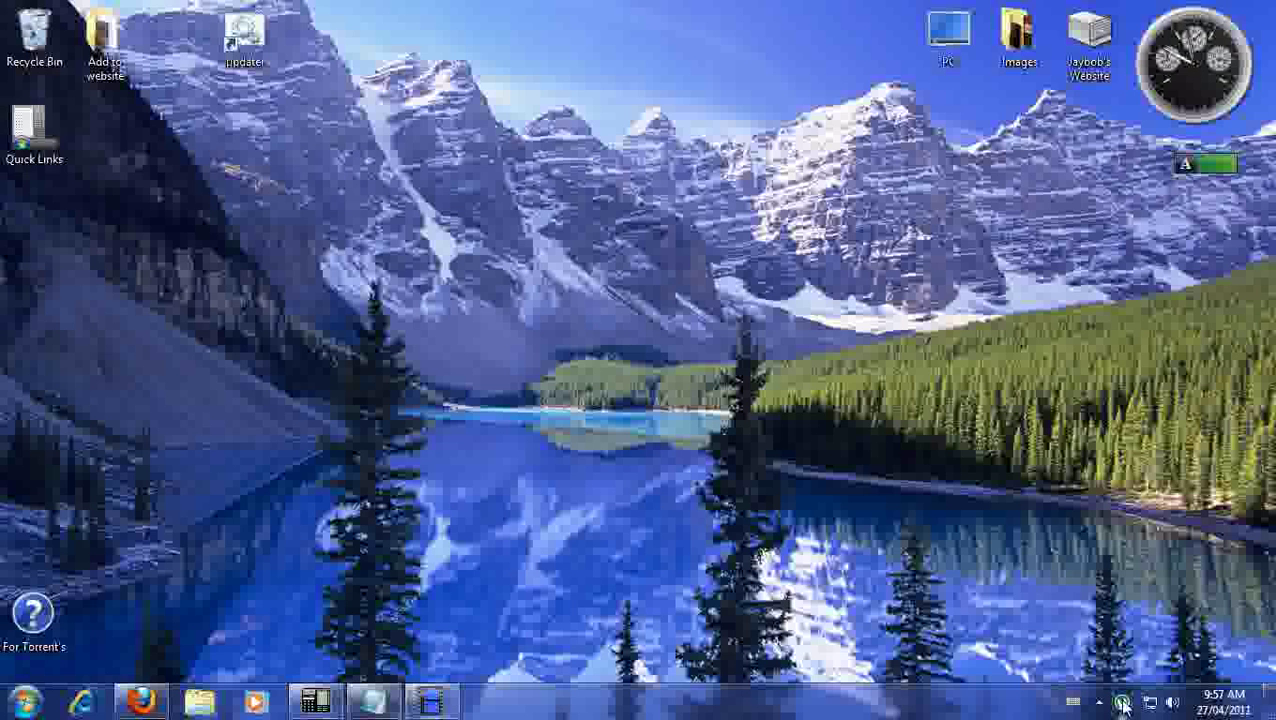
left_click(1099, 703)
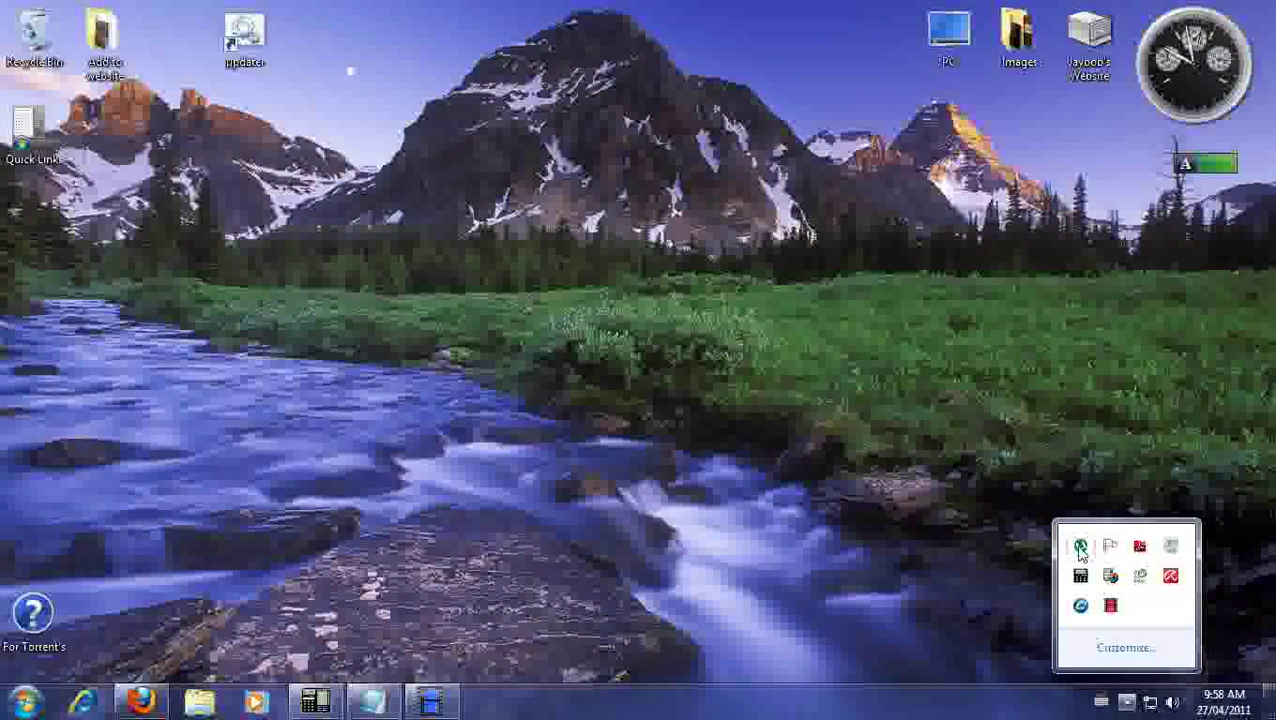
left_click(893, 593)
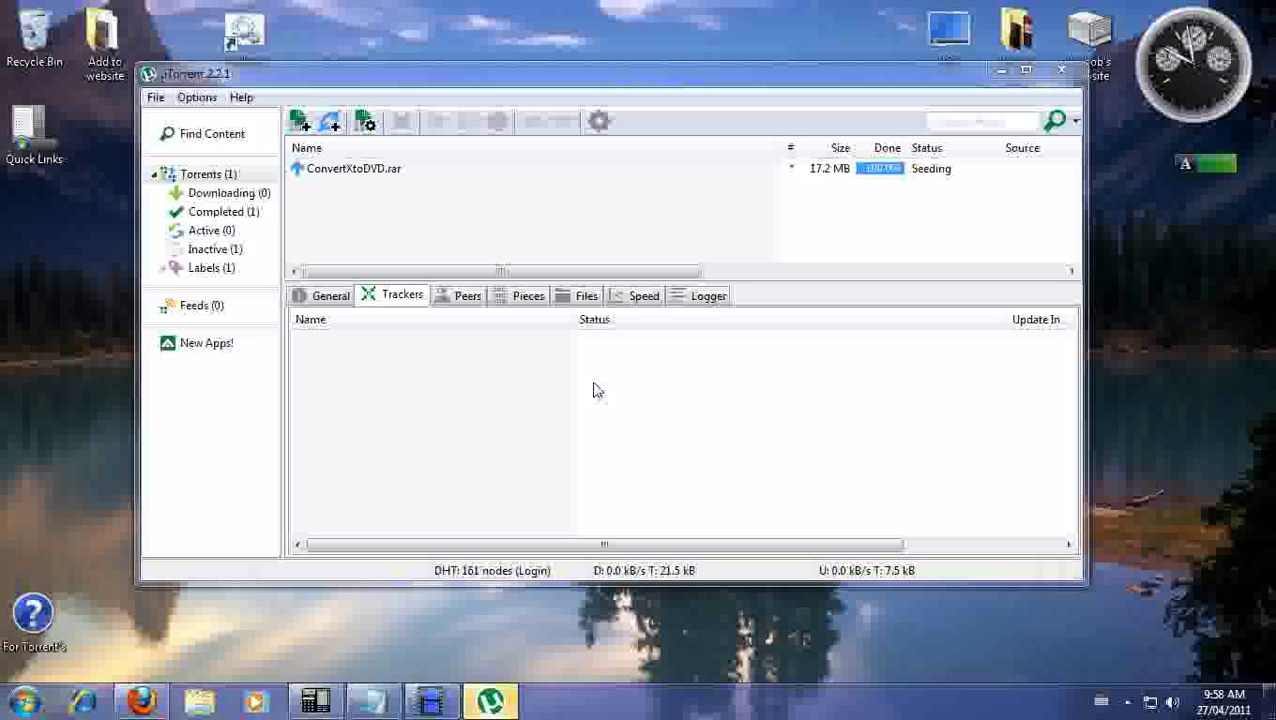
left_click(197, 97)
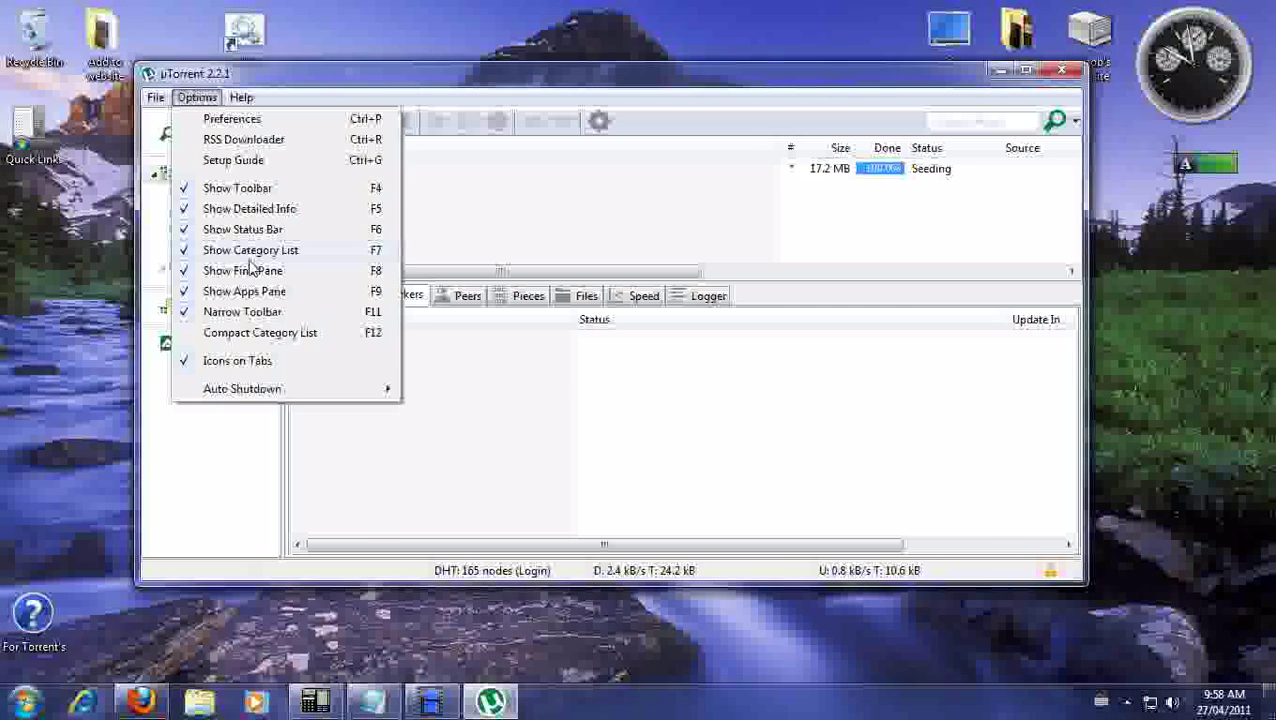
left_click(230, 119)
left_click(366, 320)
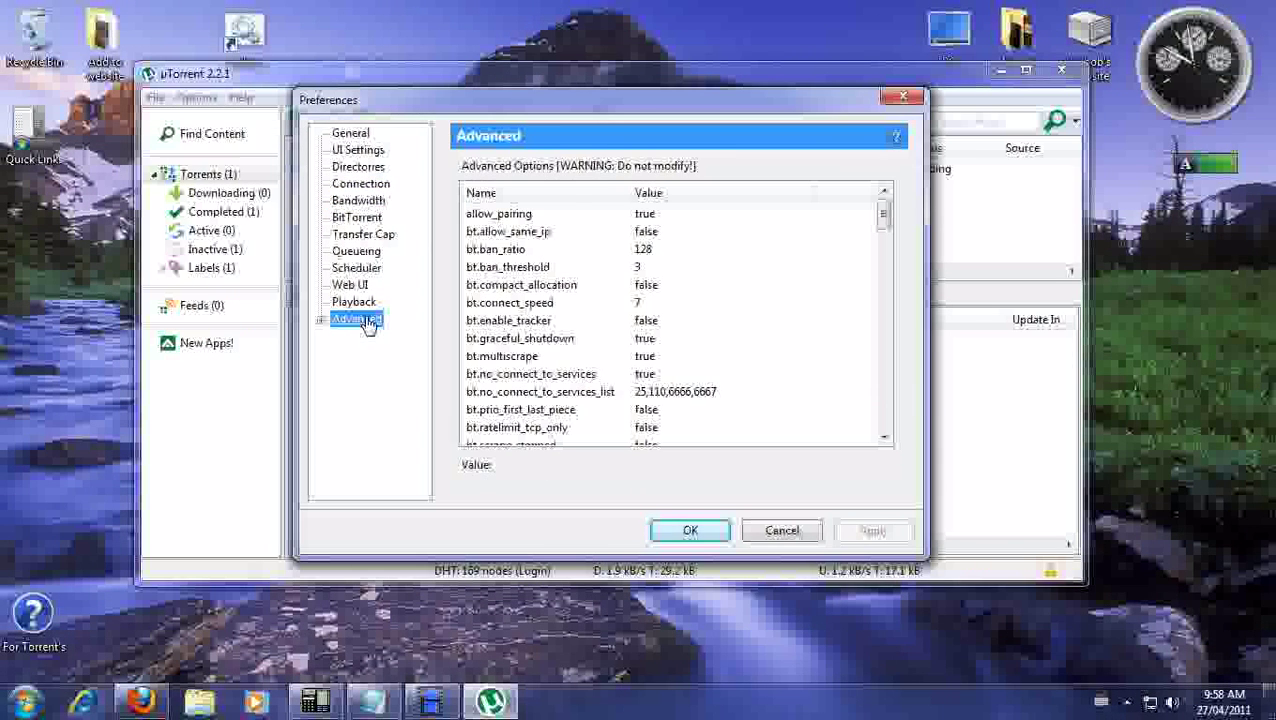
left_click_drag(884, 218, 883, 328)
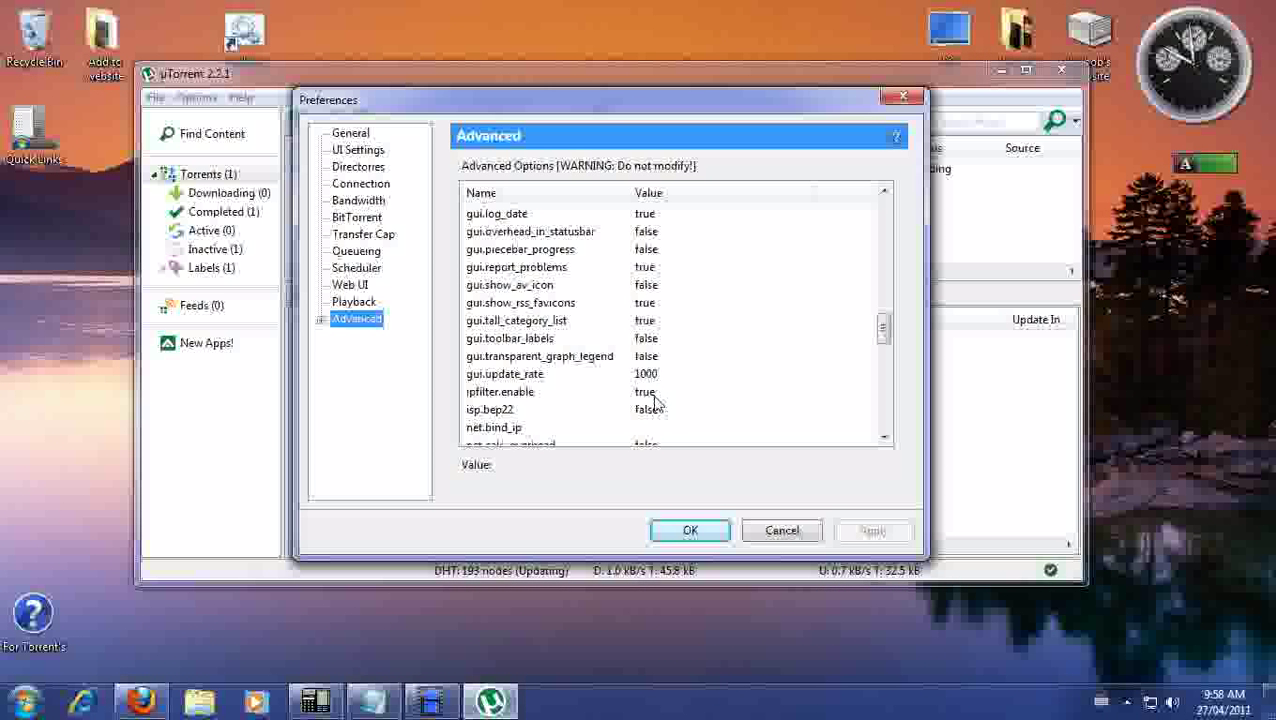
left_click(692, 530)
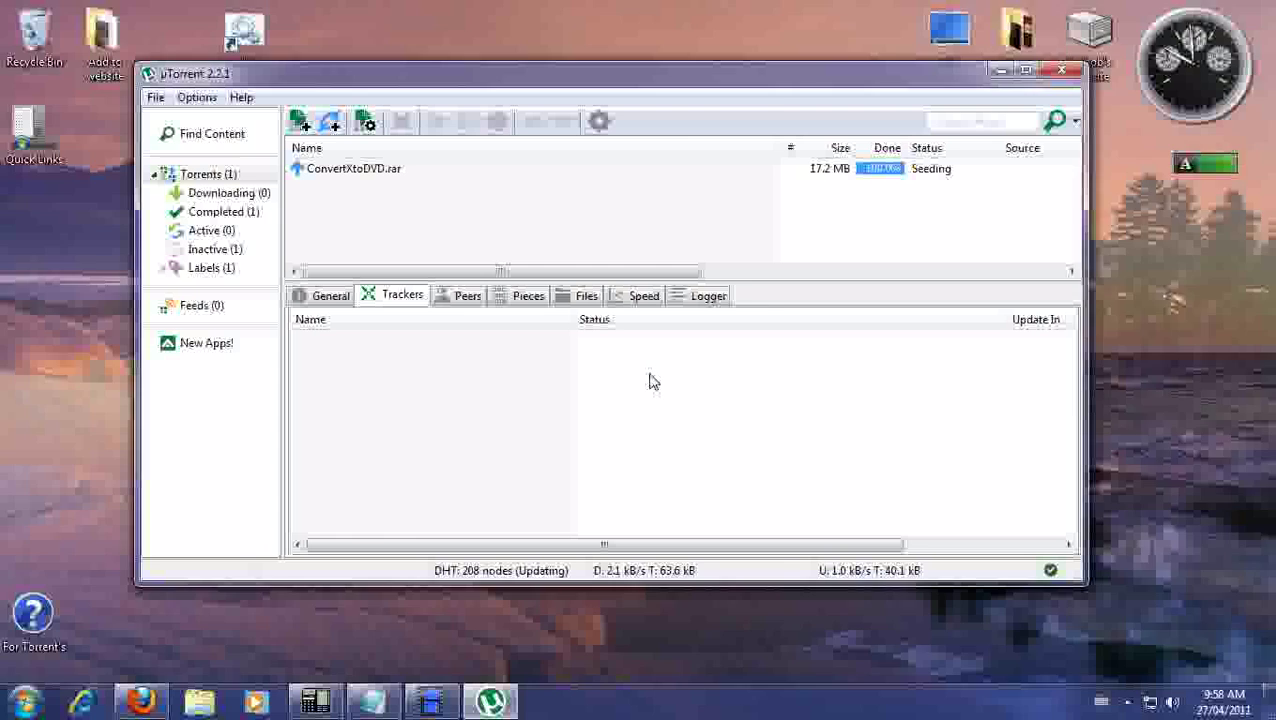
Step: Minimize µTorrent, bring back the IPFilter tutorial title note, then switch to another taskbar program
left_click(1003, 72)
left_click(372, 701)
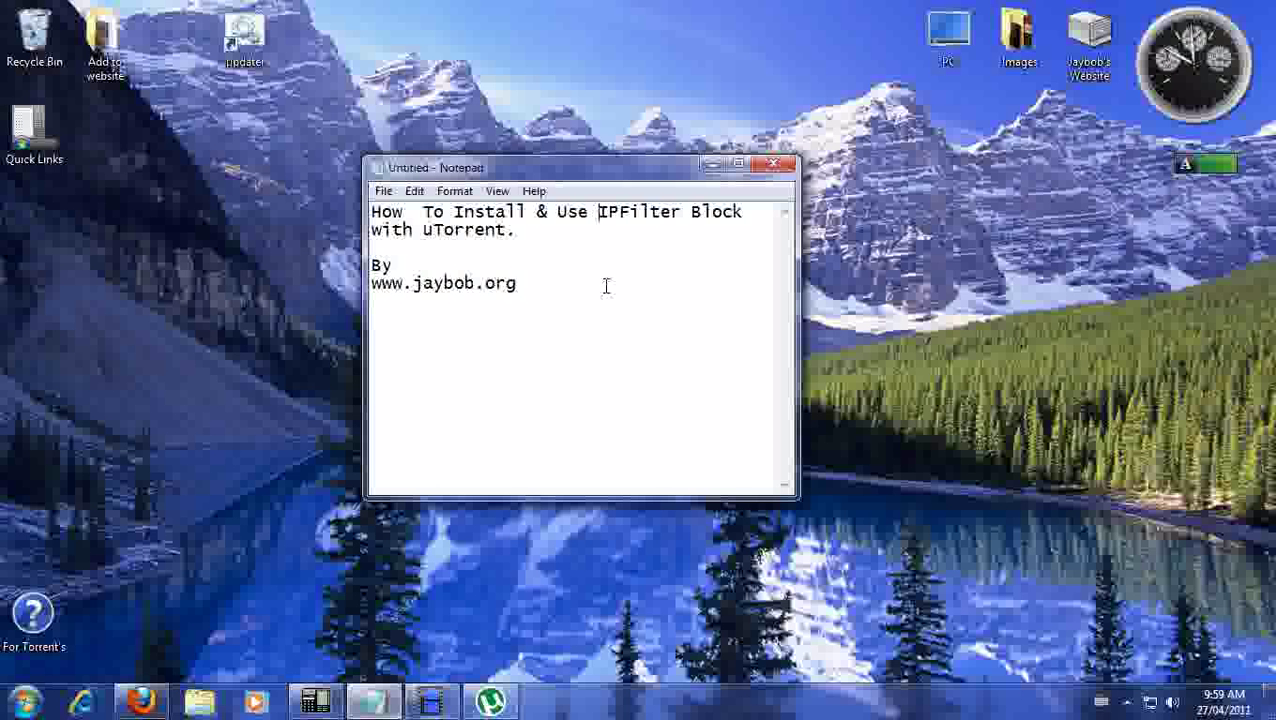
left_click(427, 706)
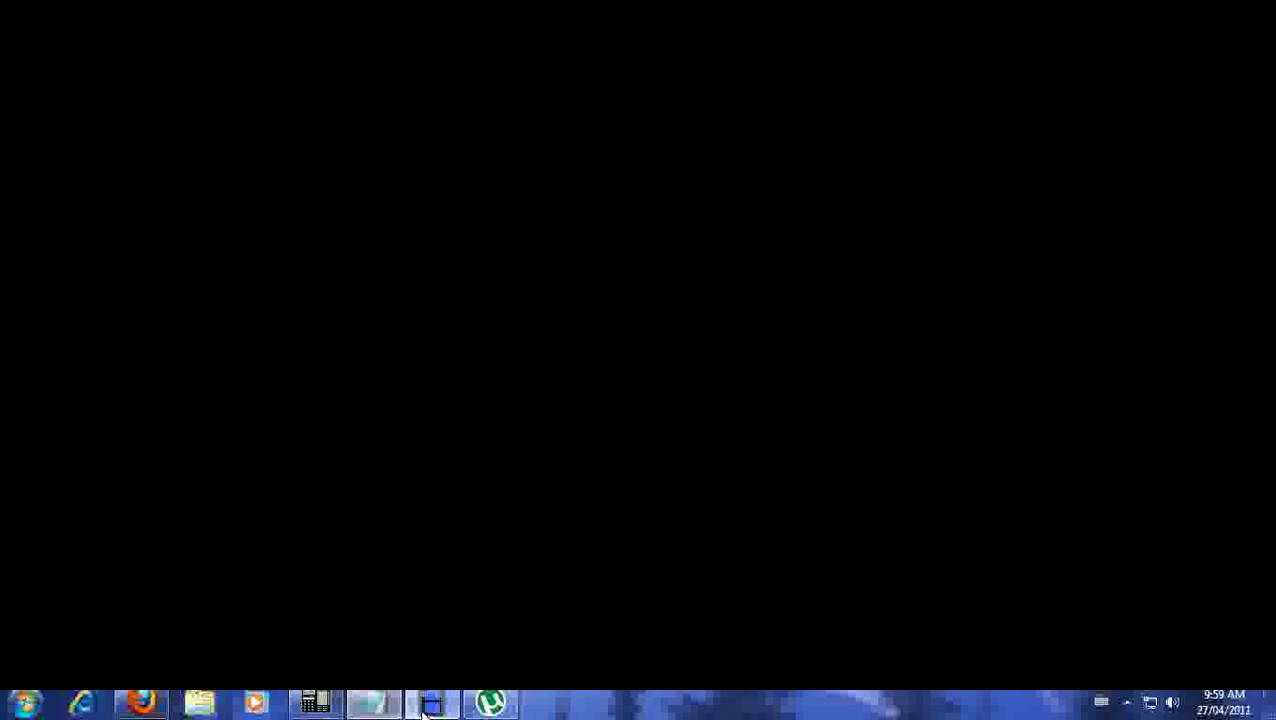